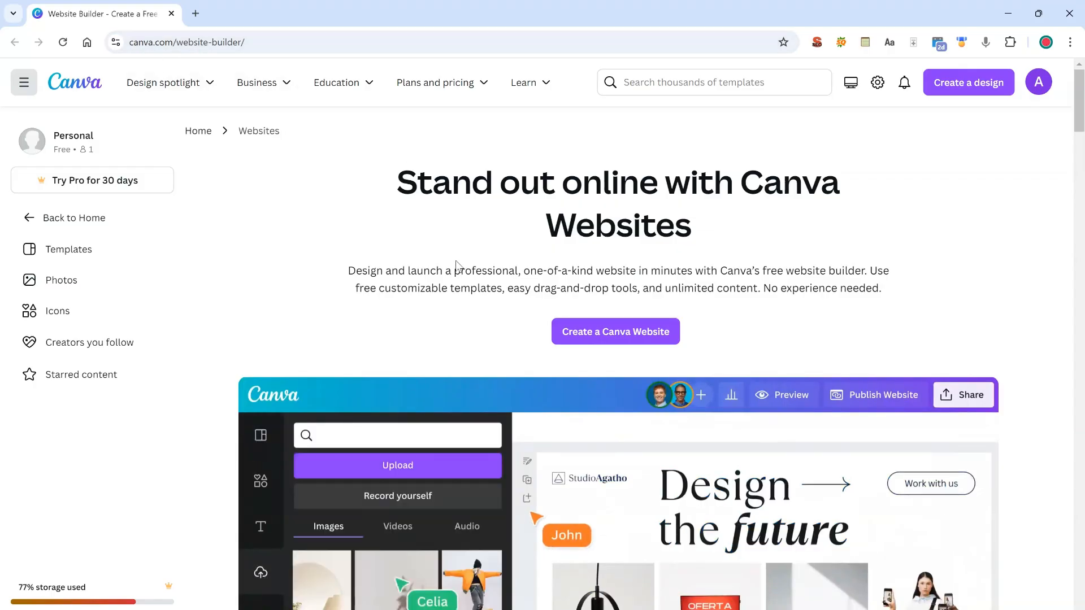
# Browse the Portfolio website templates and open the Traditional Art Portfolio Website in Black Blue Ivory Dark Experimental Style.
pyautogui.scroll(-2, 611, 274)
pyautogui.scroll(-10, 611, 274)
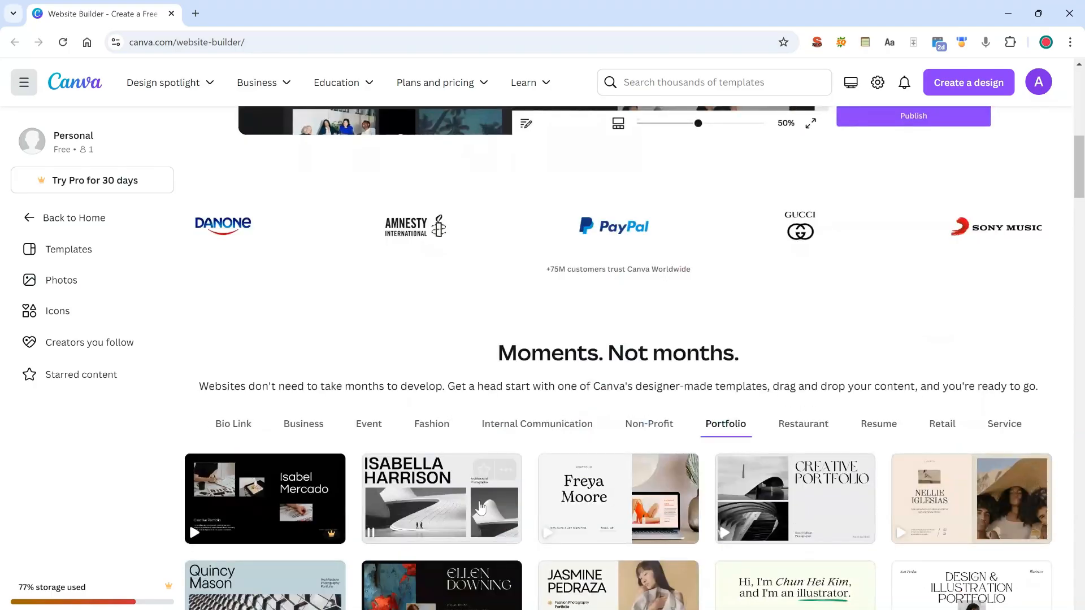
pyautogui.scroll(12, 555, 340)
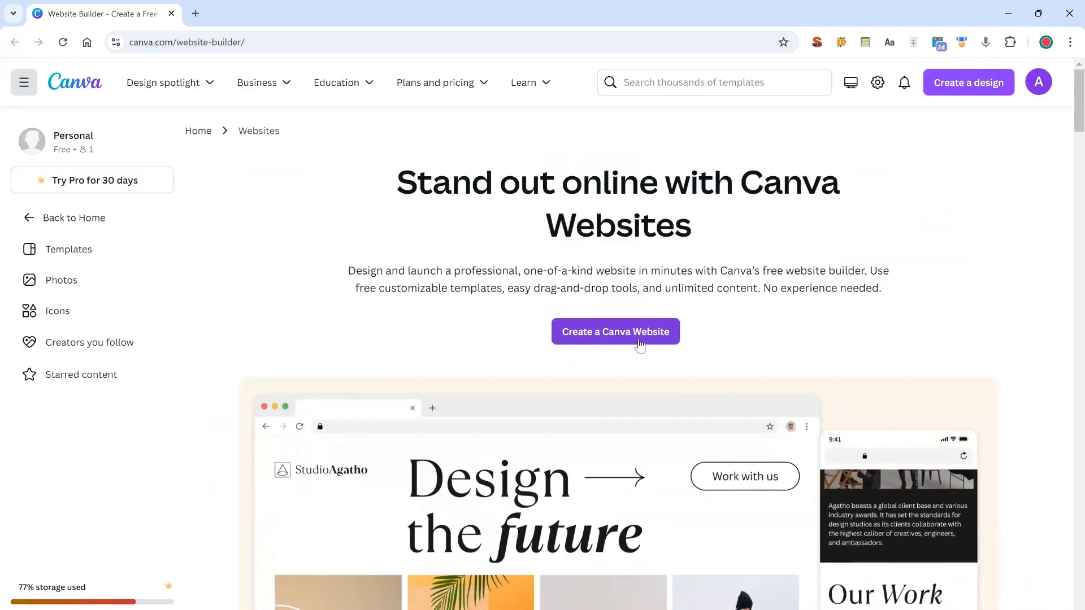
pyautogui.scroll(-10, 510, 347)
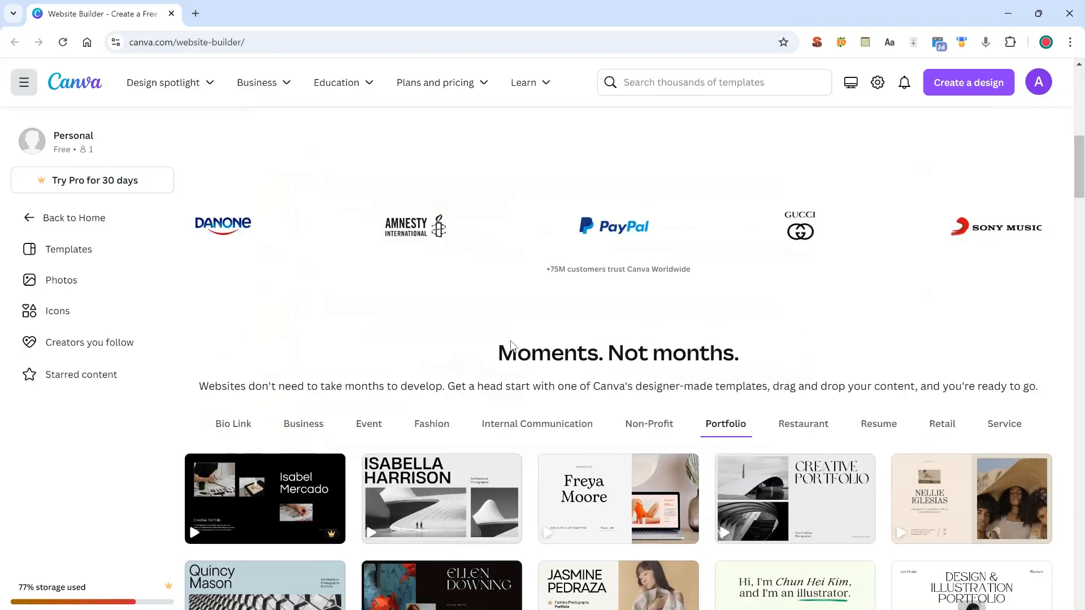
pyautogui.scroll(-2, 497, 339)
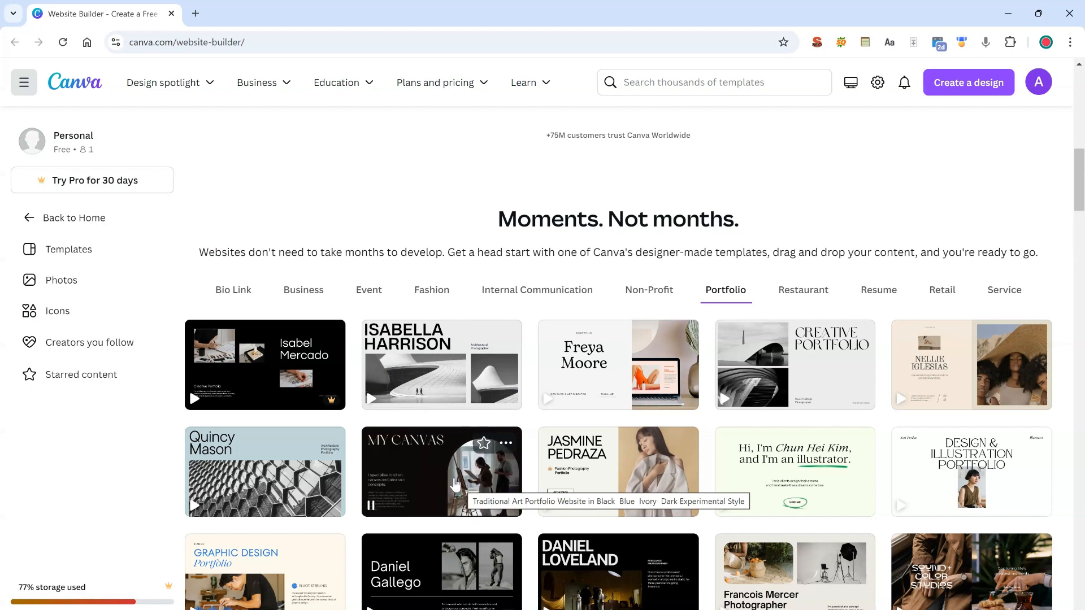
pyautogui.click(455, 484)
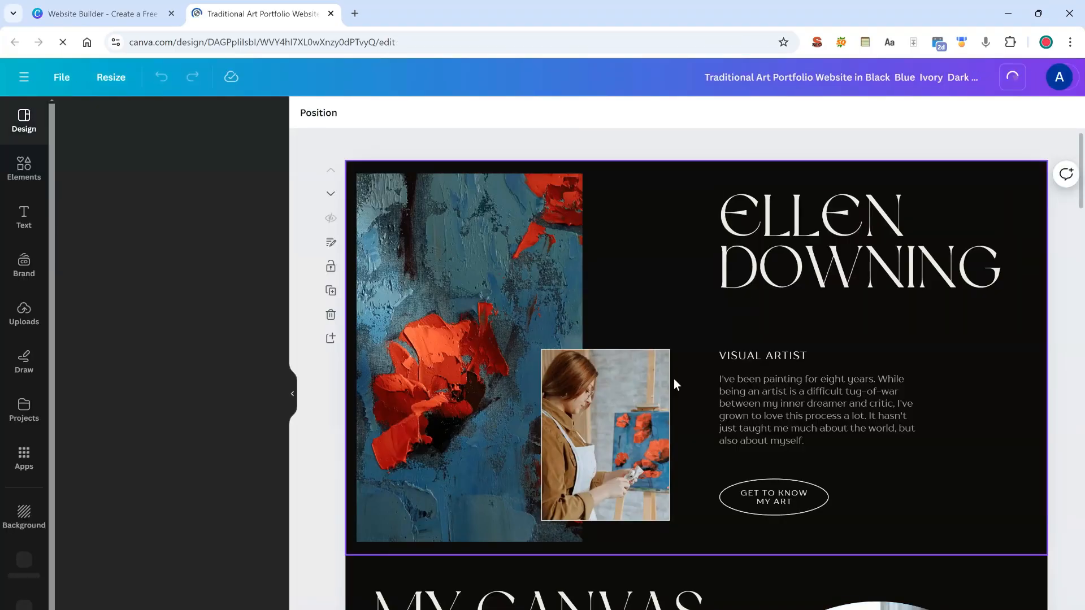
# Replace the artist-name headline on the home page with "EXAMPLE" on the first line and "M" on the second.
pyautogui.scroll(-5, 869, 419)
pyautogui.scroll(-7, 868, 419)
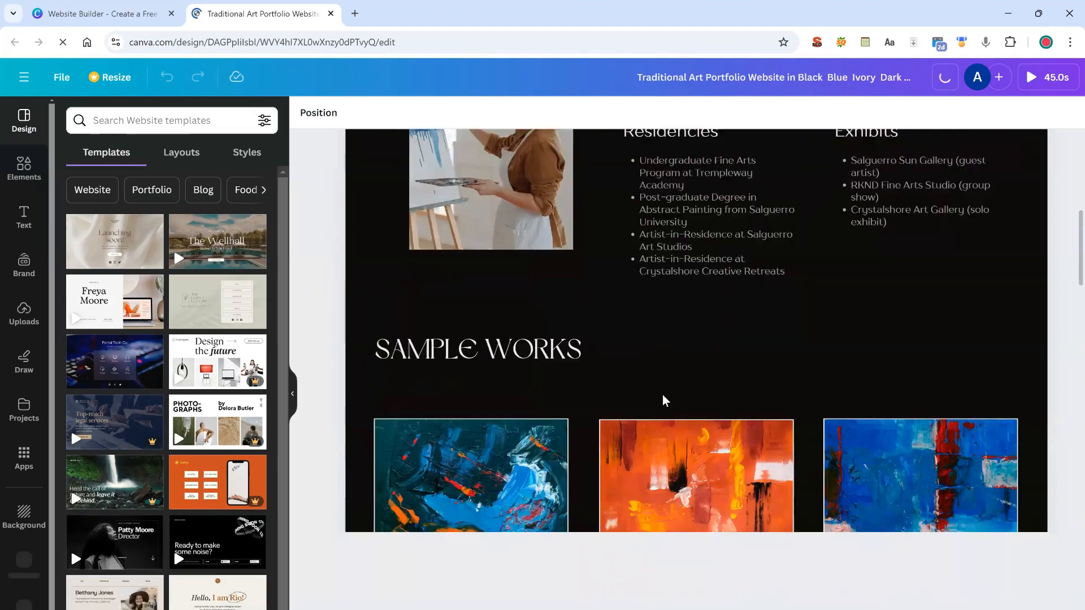
pyautogui.scroll(-10, 664, 400)
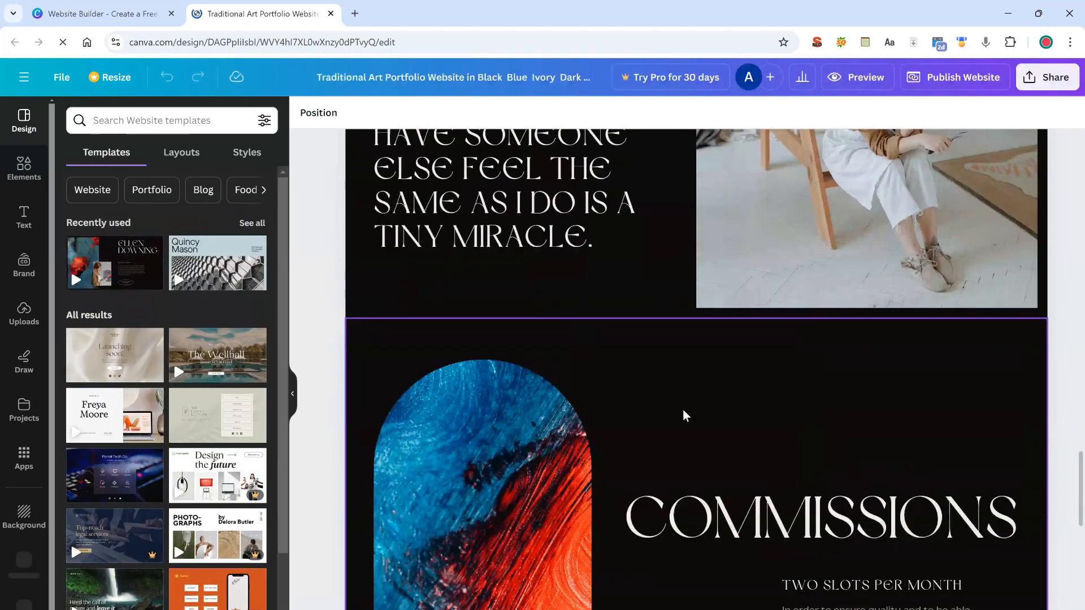
pyautogui.scroll(20, 736, 416)
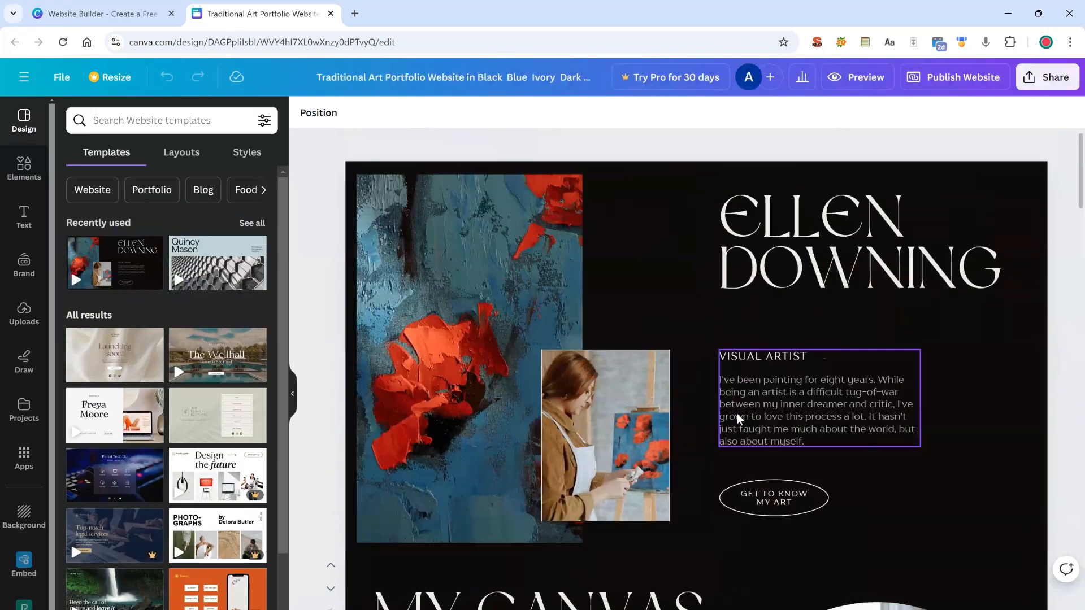
pyautogui.click(814, 257)
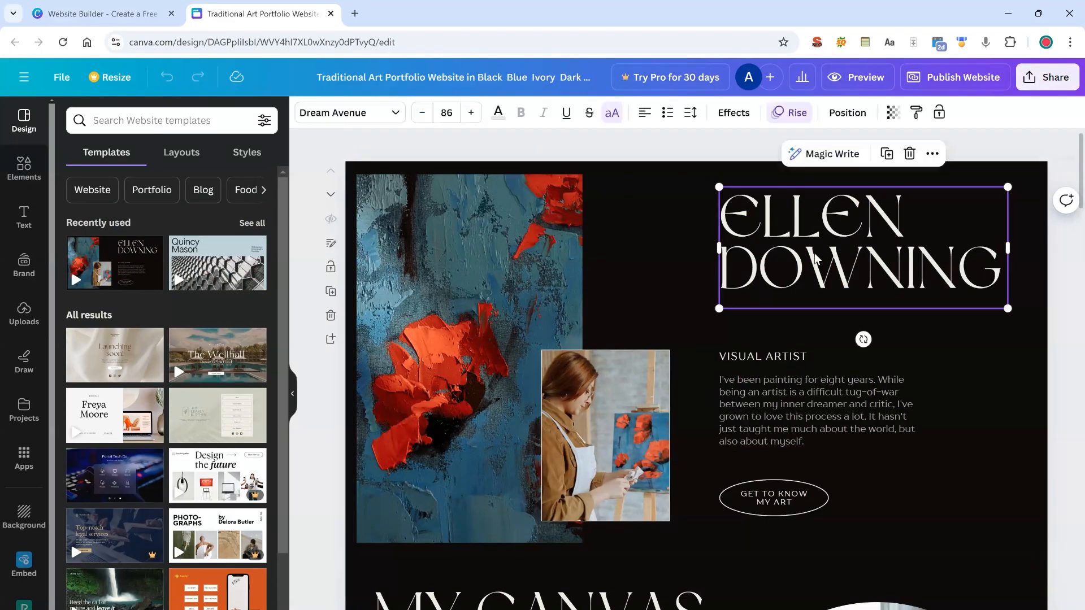
pyautogui.doubleClick(814, 257)
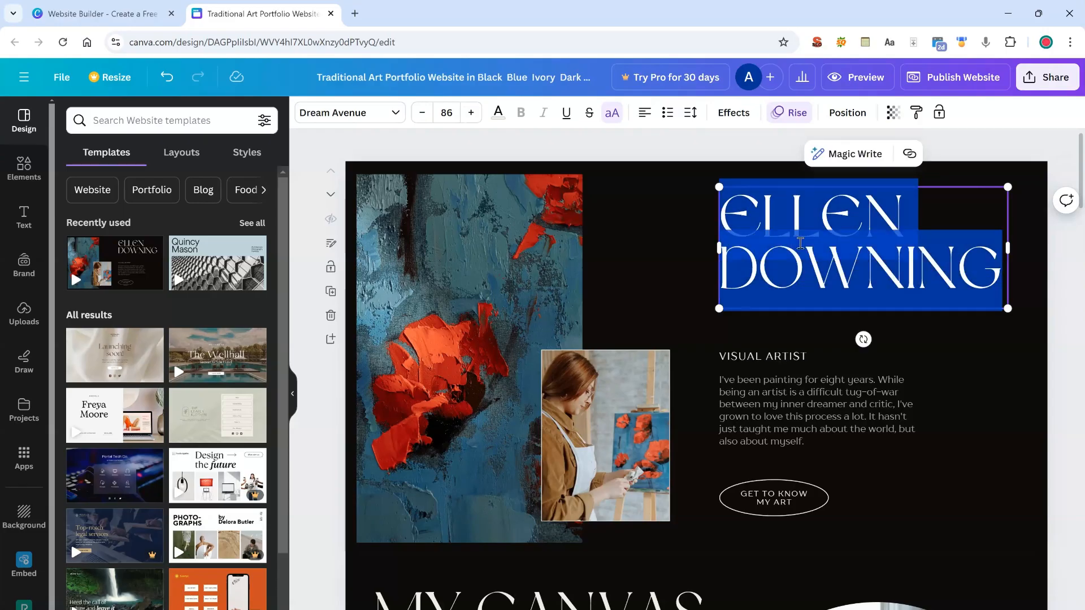
pyautogui.write('E')
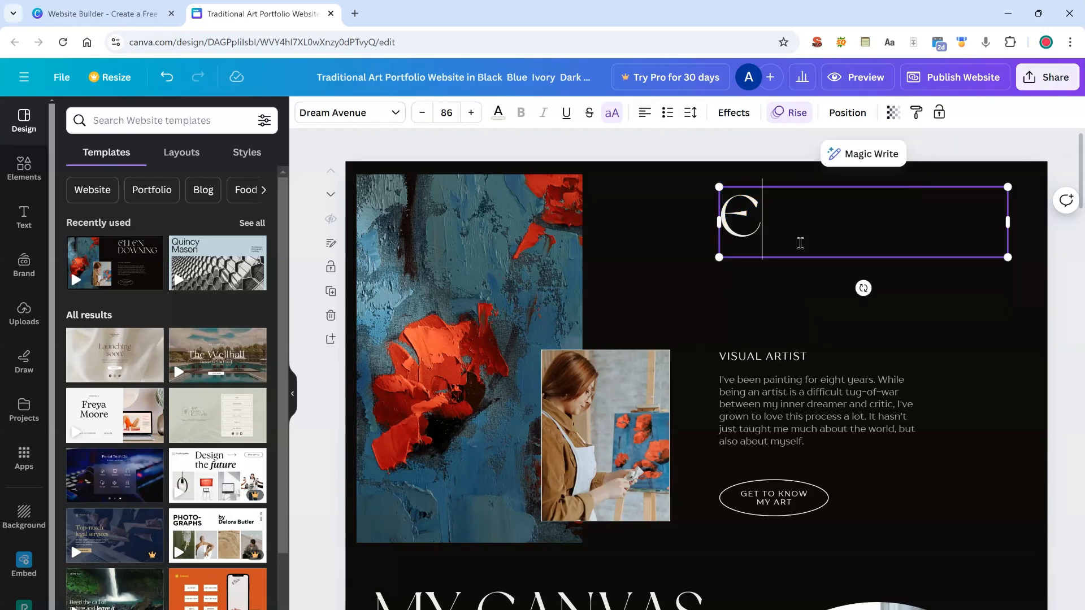
pyautogui.write('XAMPLE')
pyautogui.press('Return')
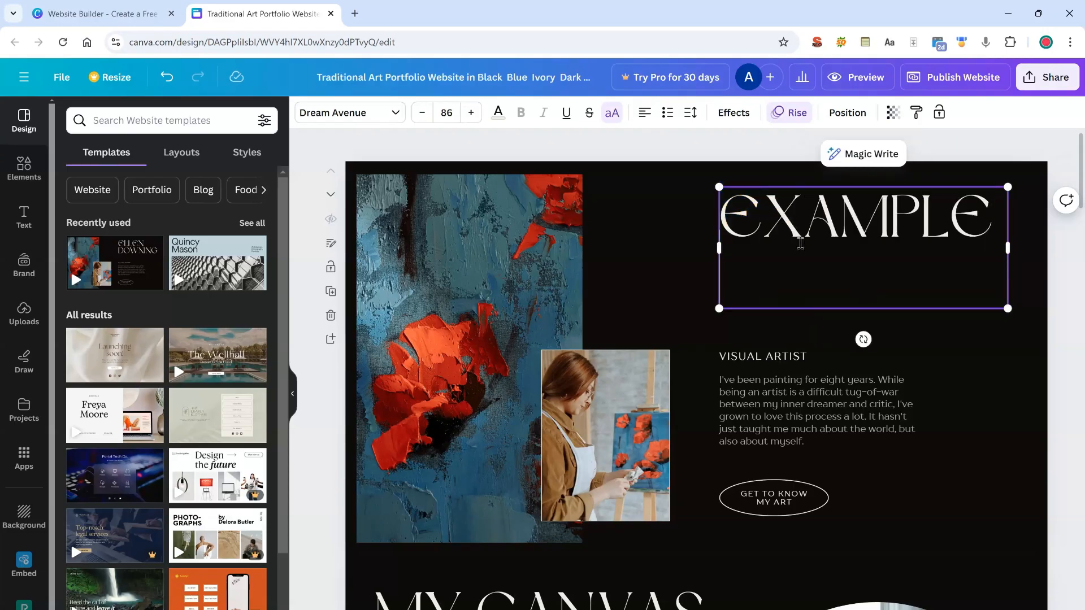
pyautogui.write('M')
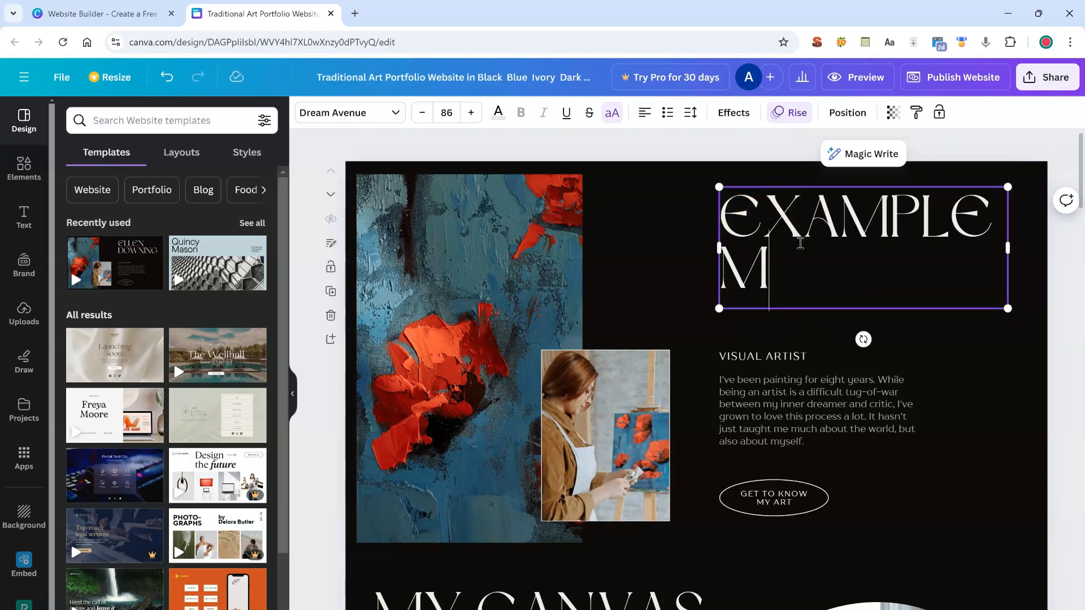
pyautogui.click(316, 199)
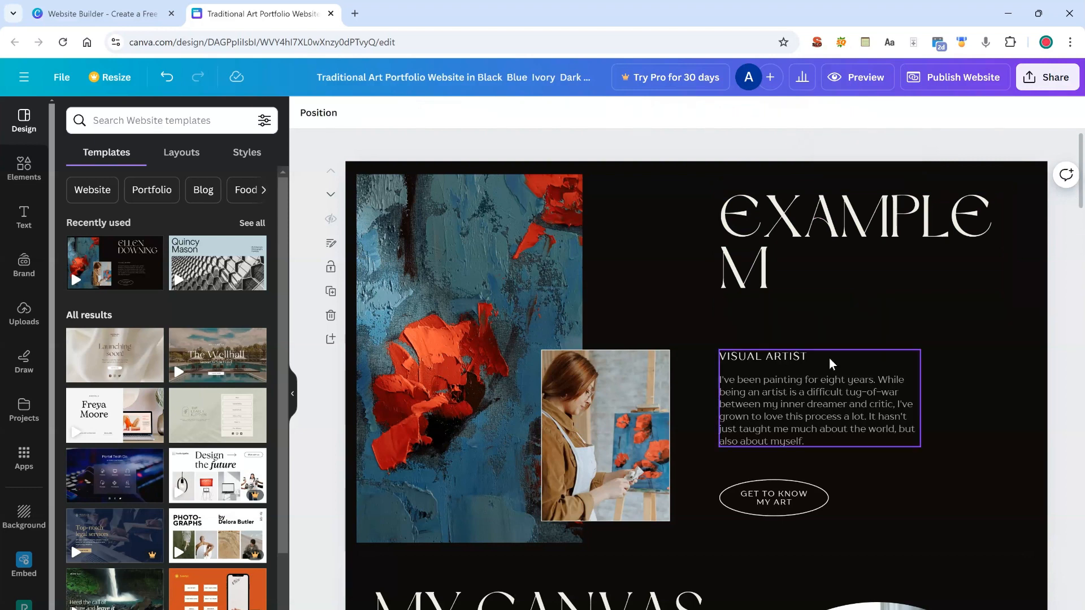
# Change the "VISUAL ARTIST" subheading above the home page's intro paragraph to "PHOTOGRAPHER".
pyautogui.click(771, 360)
pyautogui.doubleClick(770, 358)
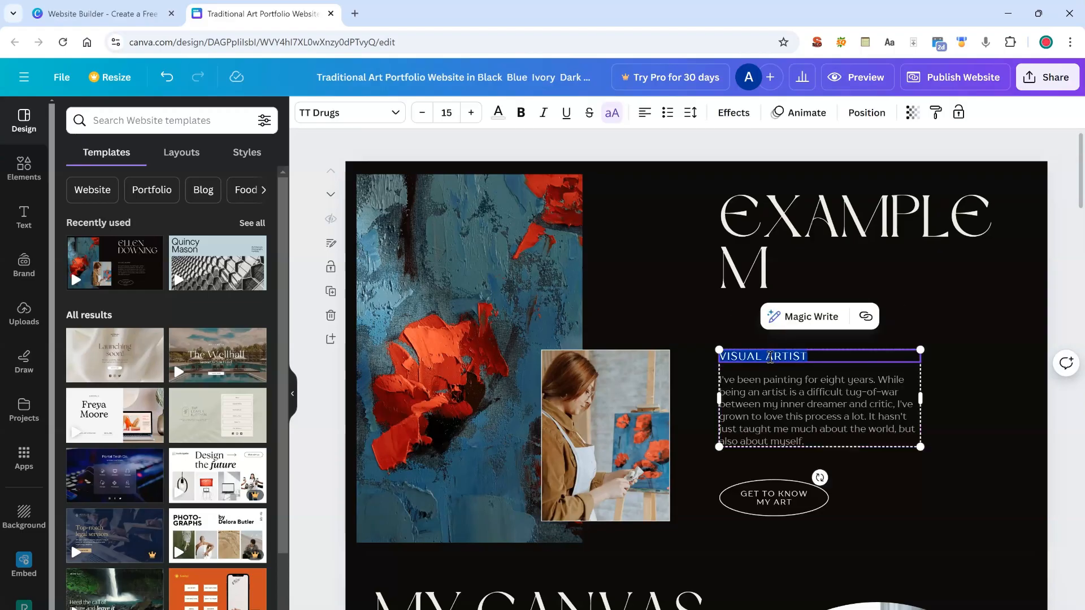
pyautogui.write('PHO')
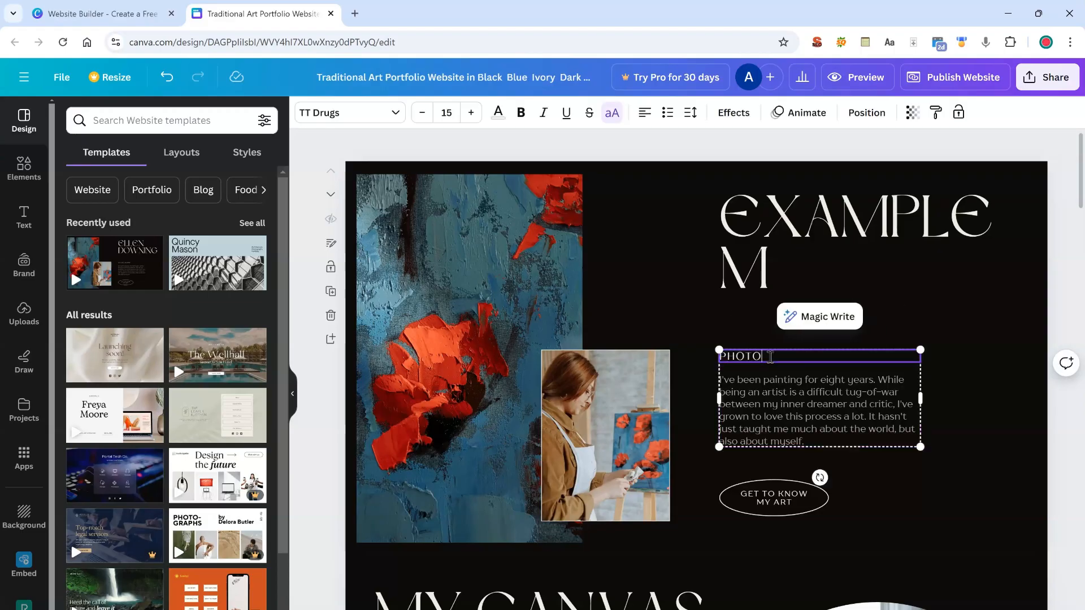
pyautogui.write('TOGRAPHER')
pyautogui.click(789, 414)
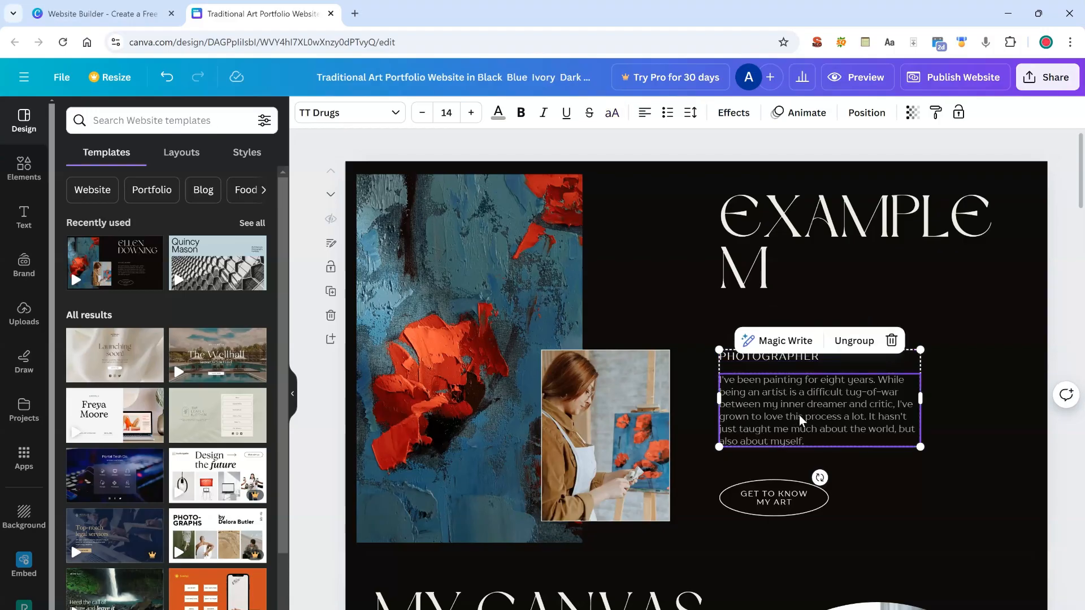
# Replace the home page's photo of the painting woman with the uploaded portrait of the man in glasses on a grey background.
pyautogui.click(599, 418)
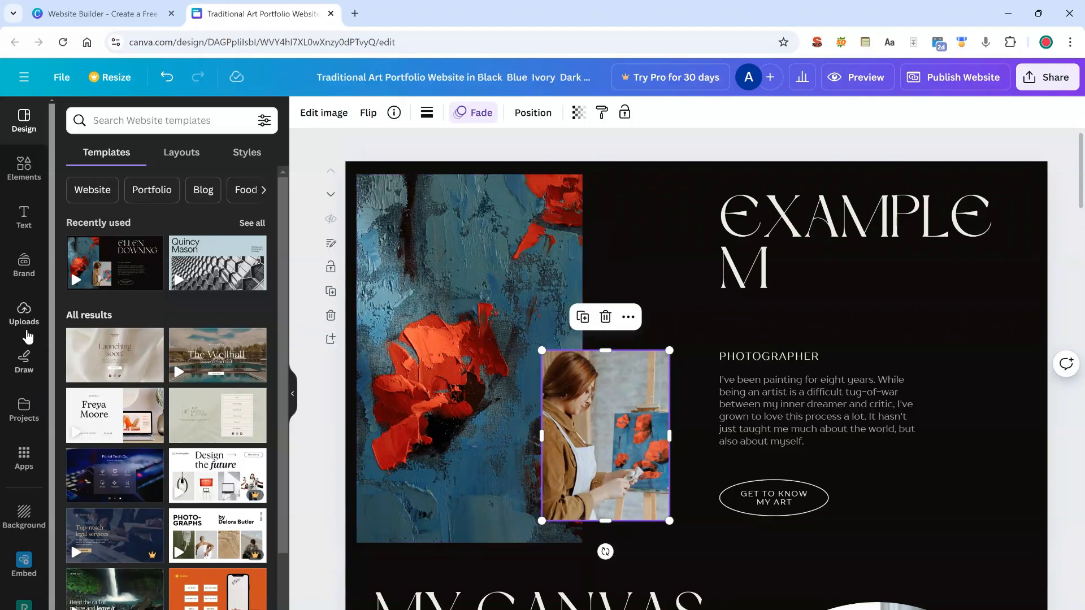
pyautogui.click(24, 325)
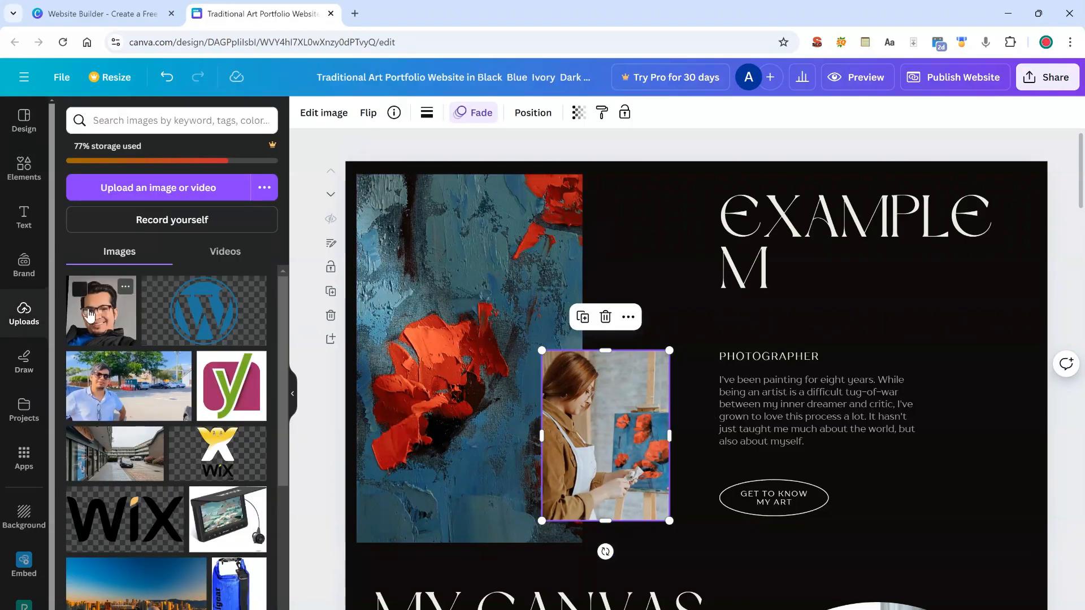
pyautogui.moveTo(90, 317)
pyautogui.mouseDown()
pyautogui.moveTo(489, 344)
pyautogui.moveTo(562, 387)
pyautogui.mouseUp()
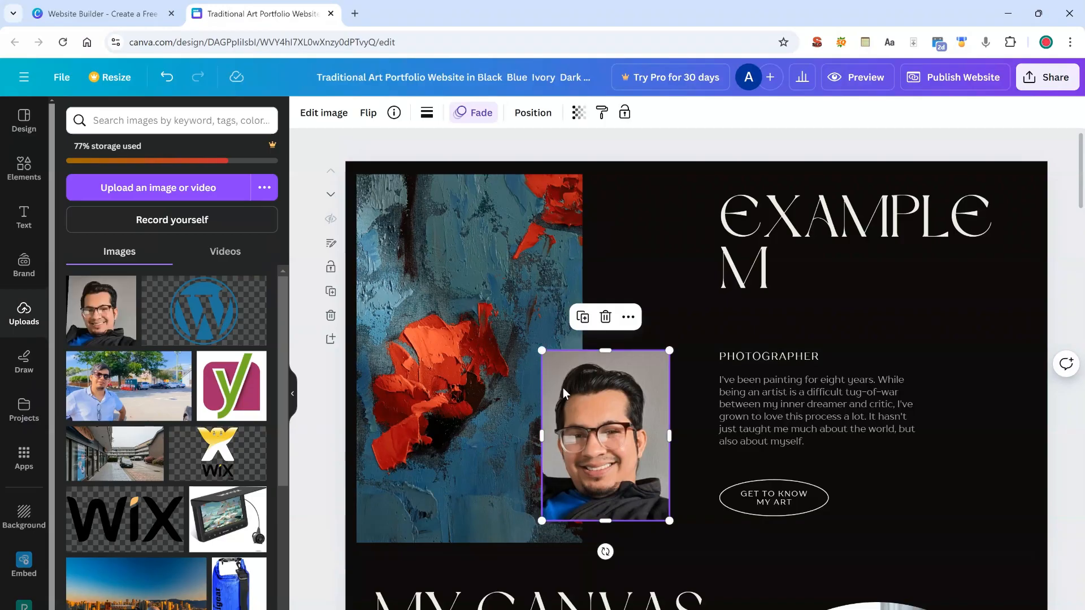
pyautogui.click(756, 144)
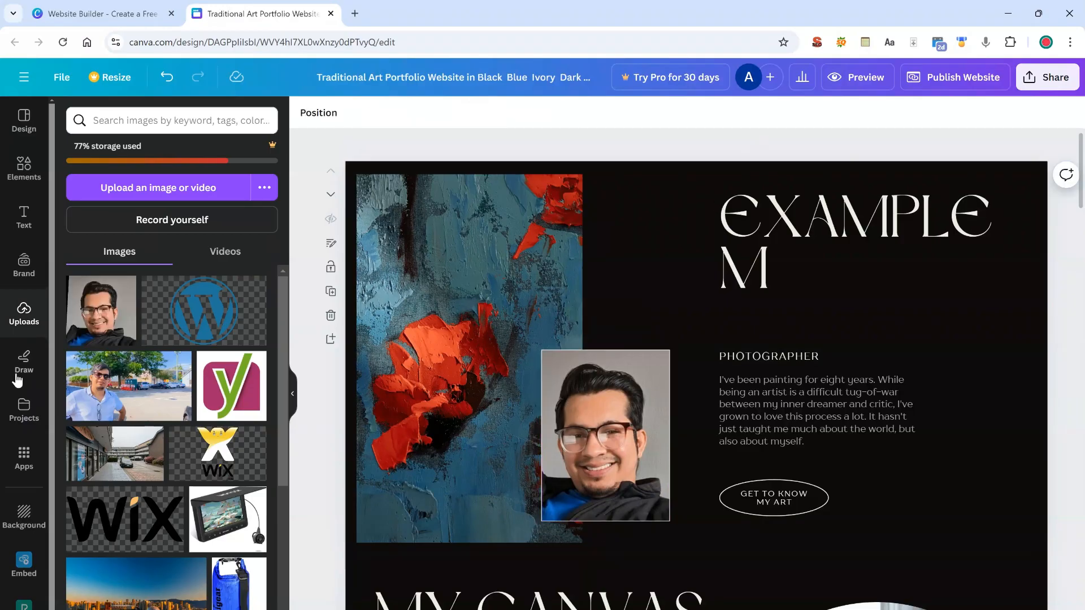
# Search Pexels for "art" and replace the large red-flower painting with the orange, yellow and blue abstract painting.
pyautogui.click(22, 410)
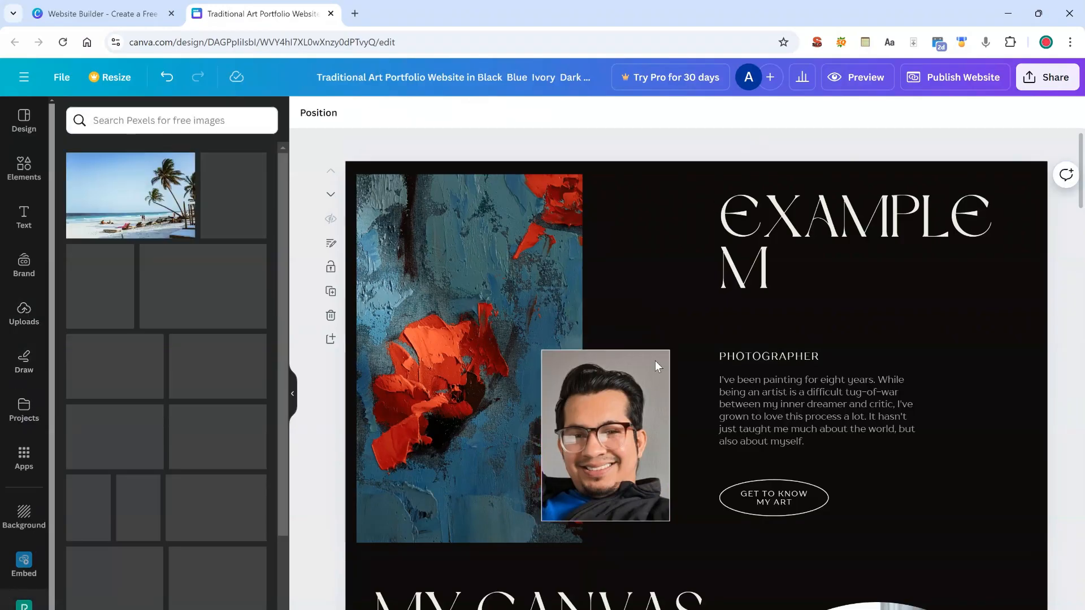
pyautogui.click(456, 290)
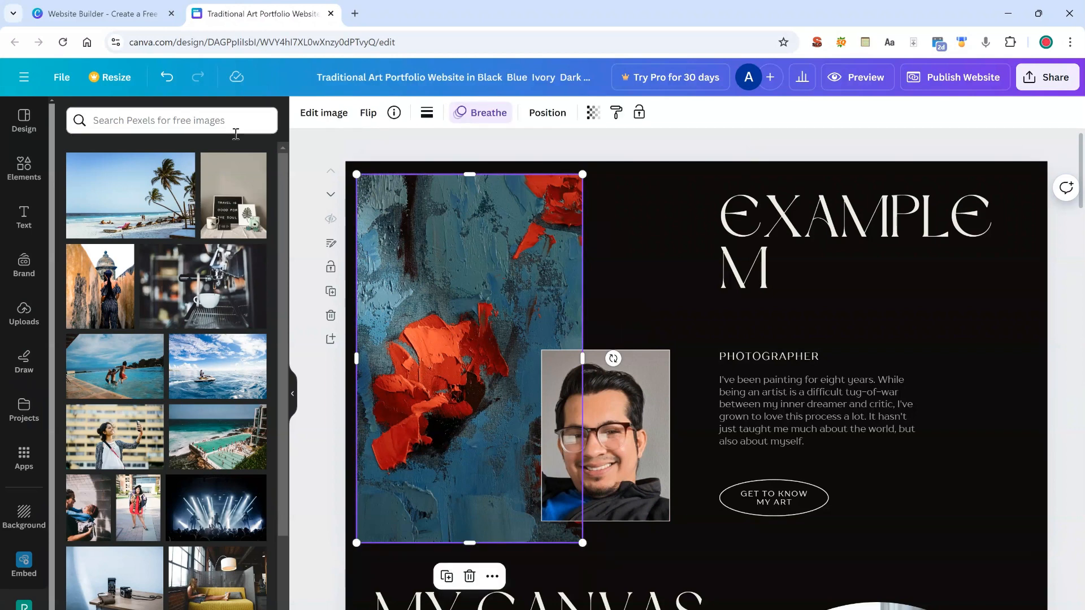
pyautogui.click(215, 118)
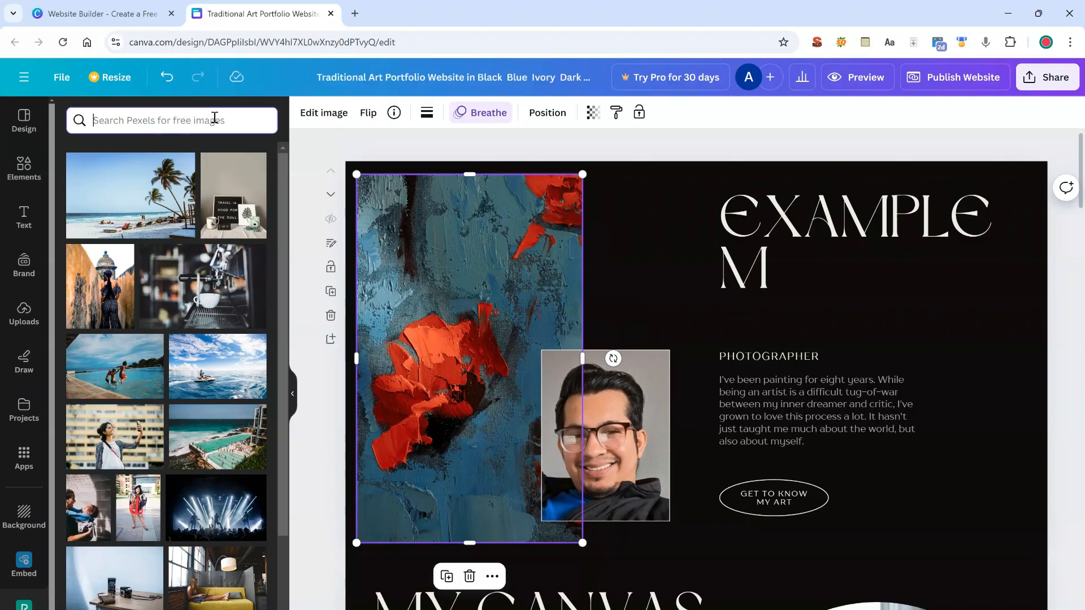
pyautogui.write('art')
pyautogui.press('Return')
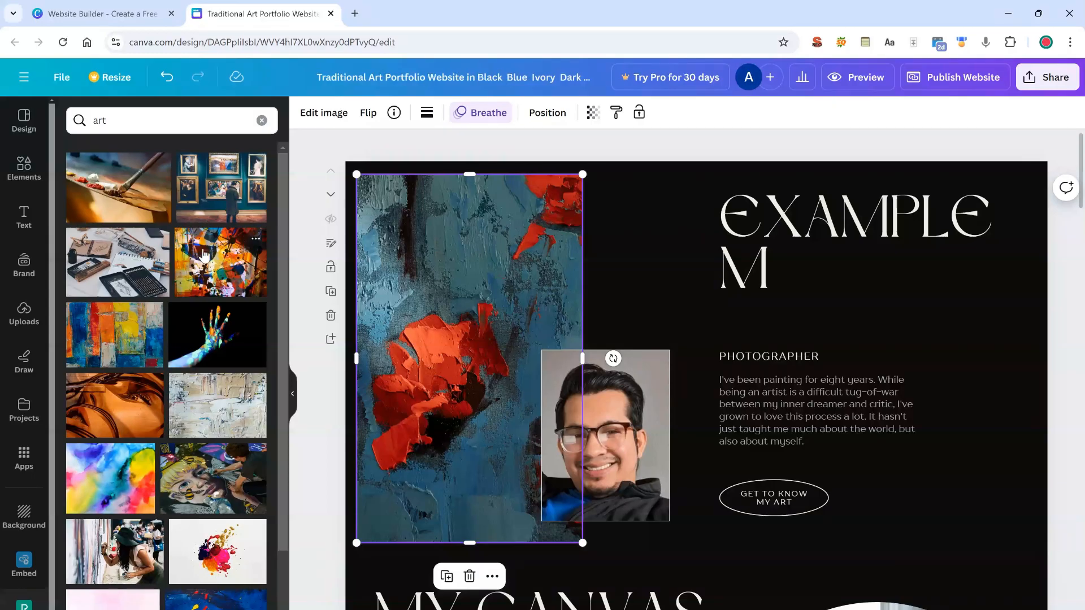
pyautogui.moveTo(121, 336); pyautogui.dragTo(410, 289)
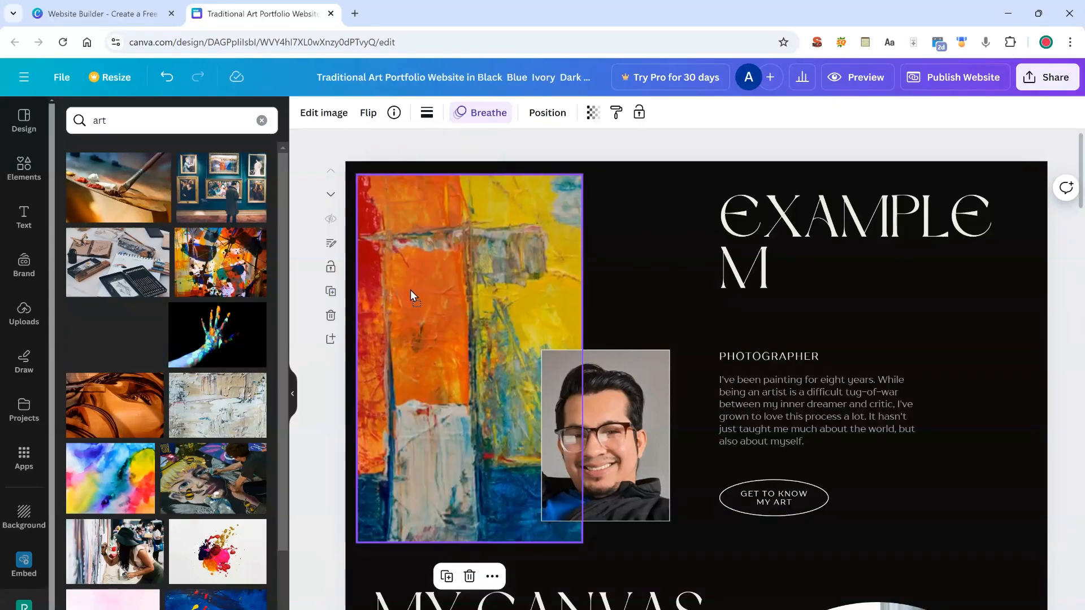
pyautogui.click(317, 426)
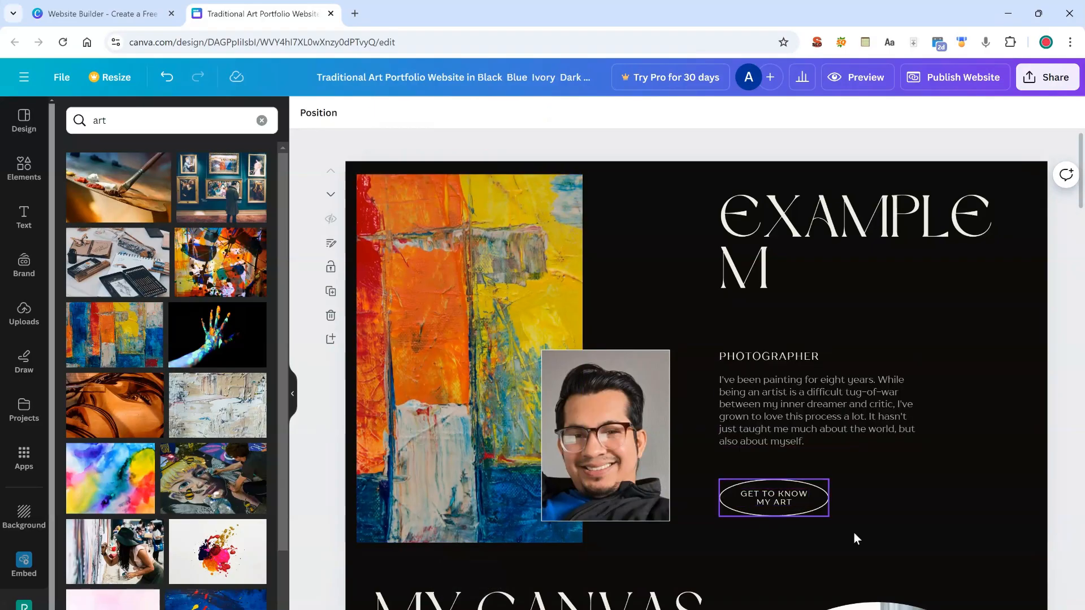
# Link the oval around "GET TO KNOW MY ART" to the page "9 - Contact".
pyautogui.click(819, 507)
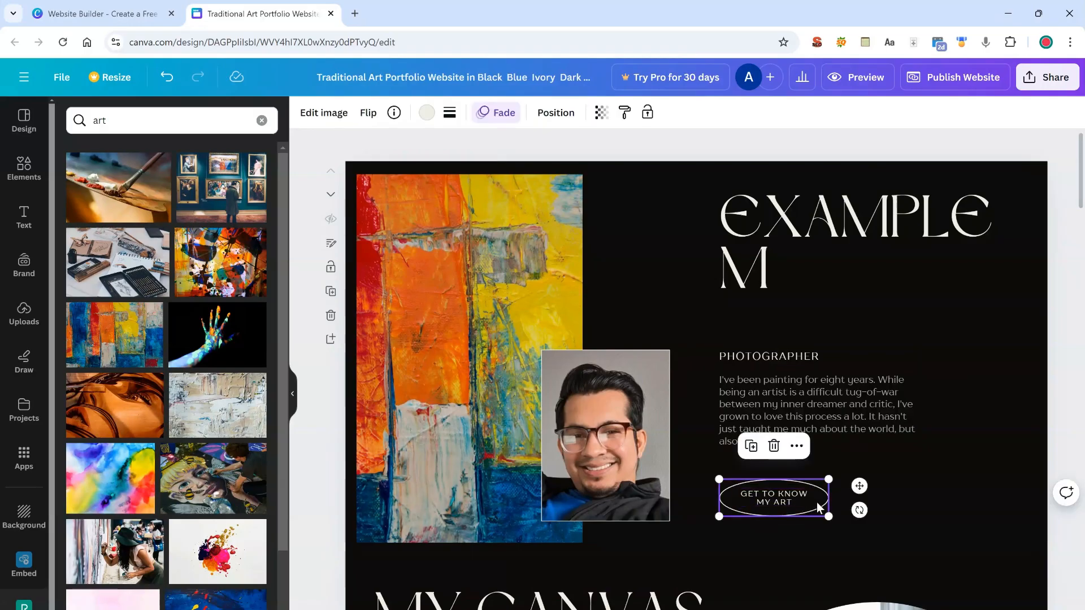
pyautogui.rightClick(818, 507)
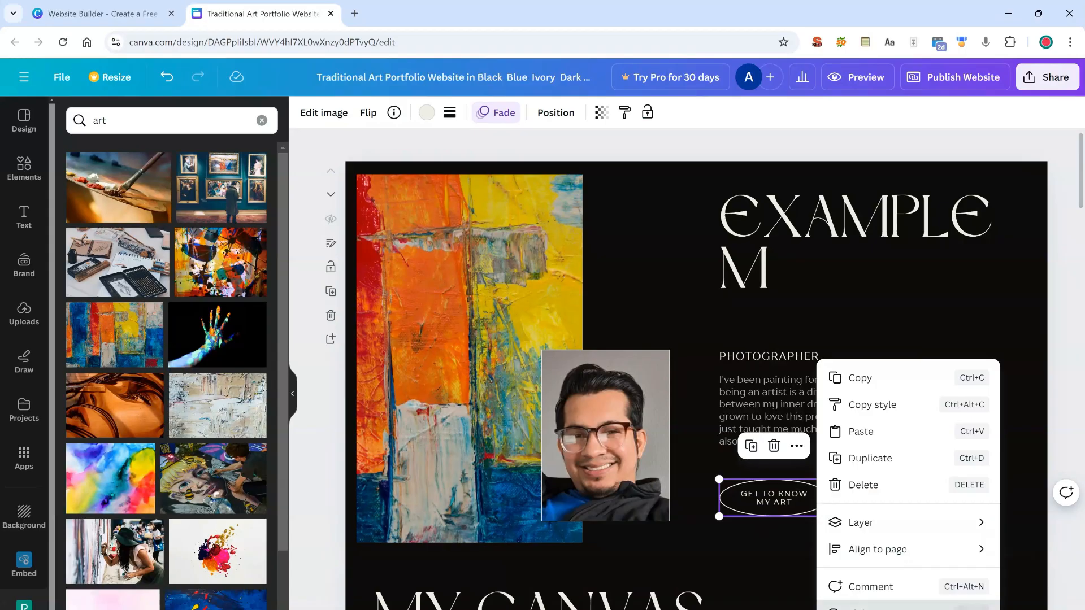
pyautogui.click(870, 608)
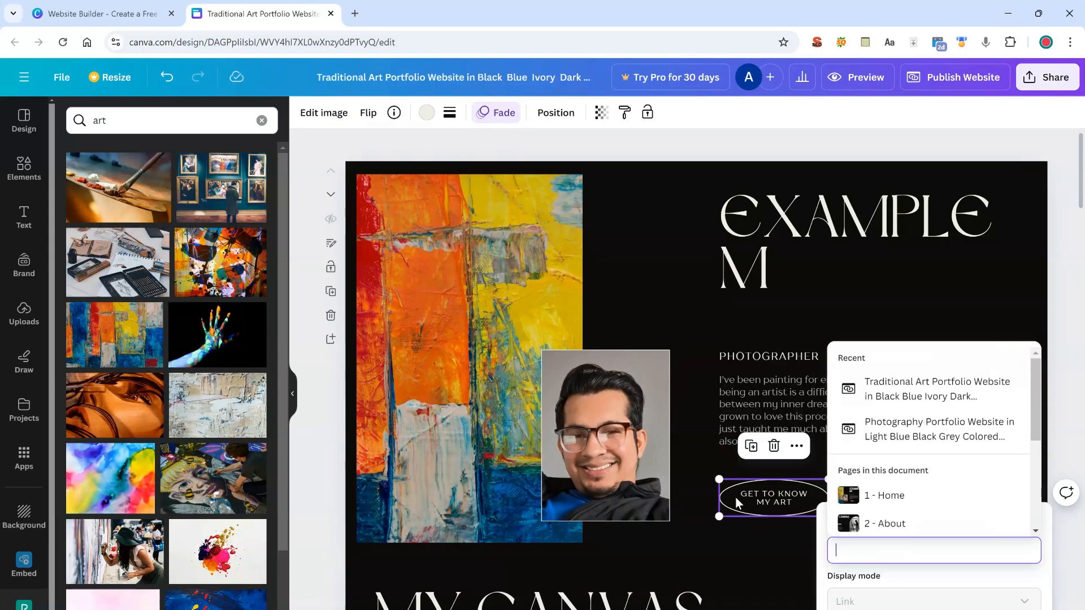
pyautogui.scroll(-3, 918, 489)
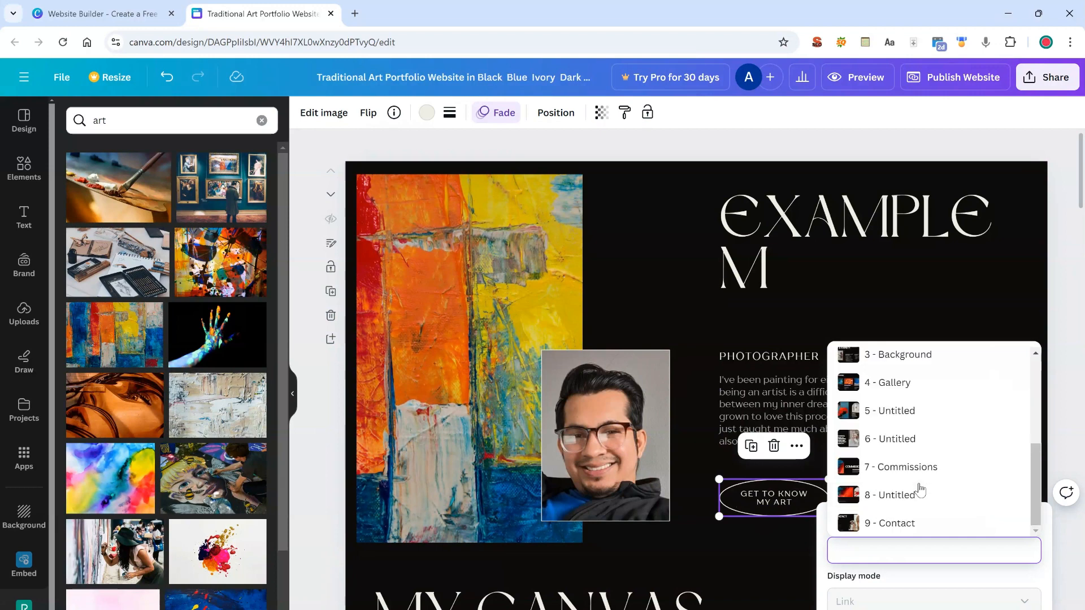
pyautogui.click(897, 524)
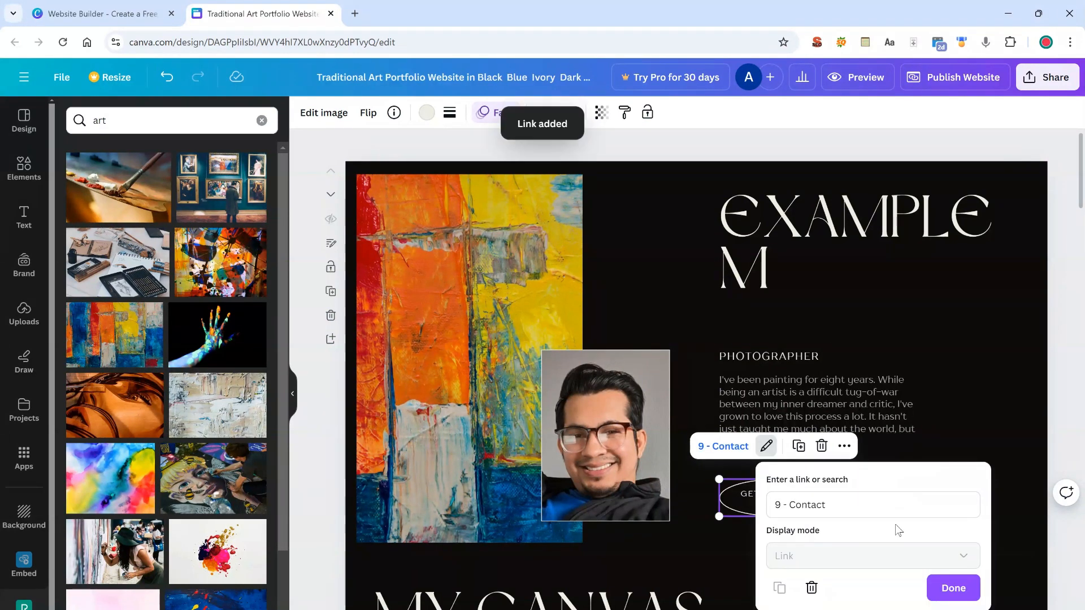
pyautogui.click(942, 590)
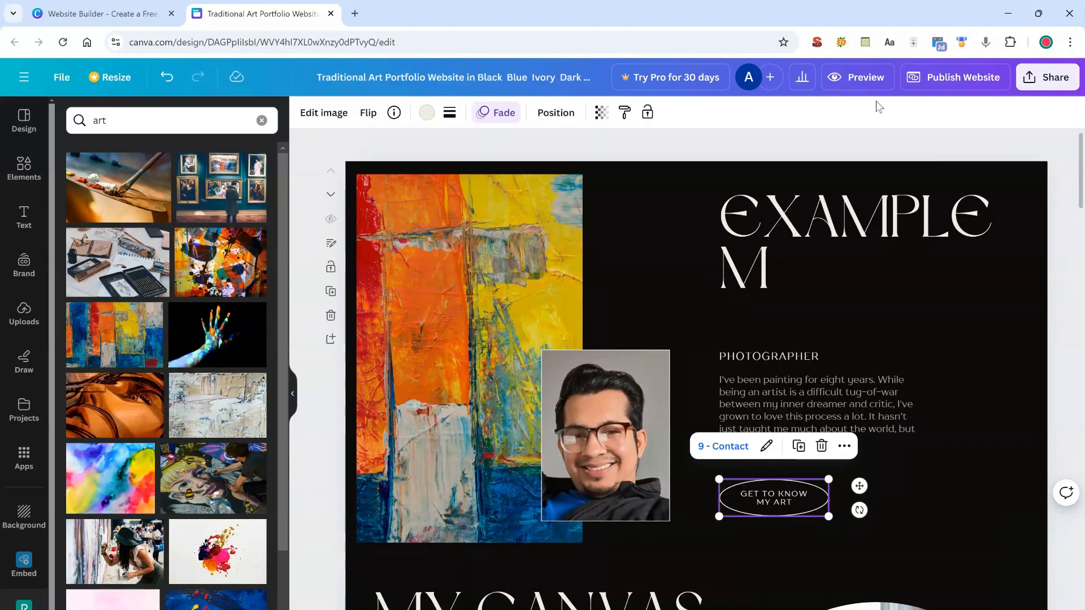
# Preview the website on desktop and test the link of the "GET TO KNOW MY ART" button.
pyautogui.click(855, 80)
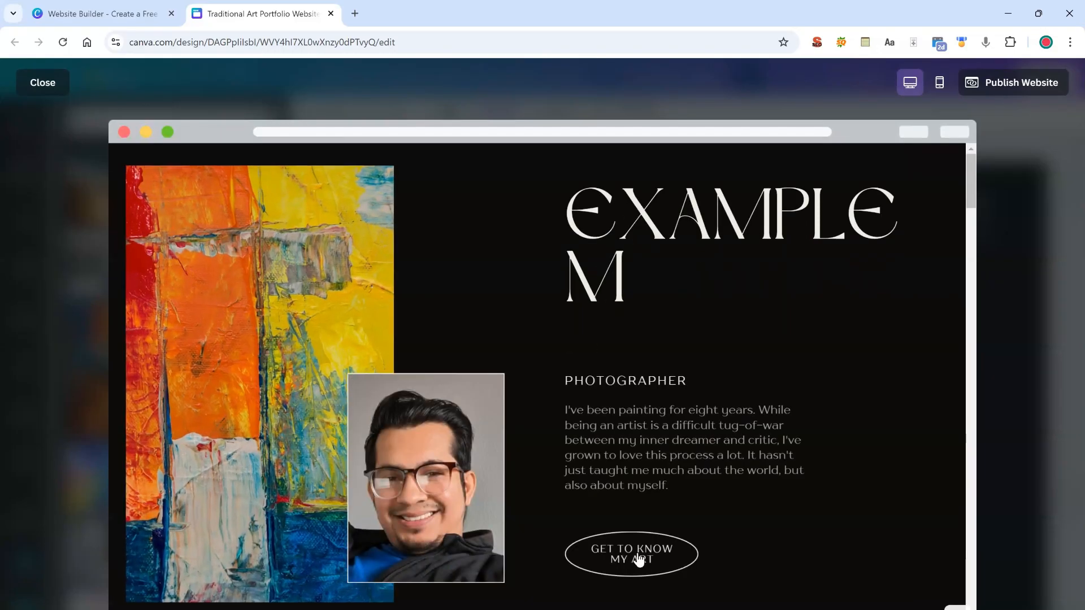
pyautogui.click(638, 559)
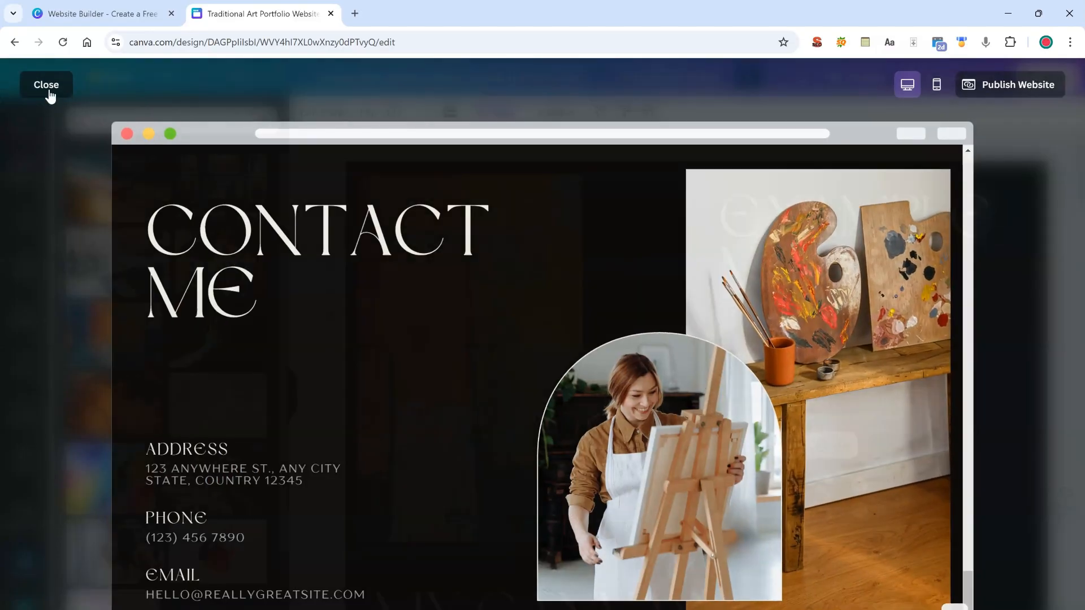
# Close the website preview and link the "GET TO KNOW MY ART" text inside the oval to etsy.com.
pyautogui.click(48, 90)
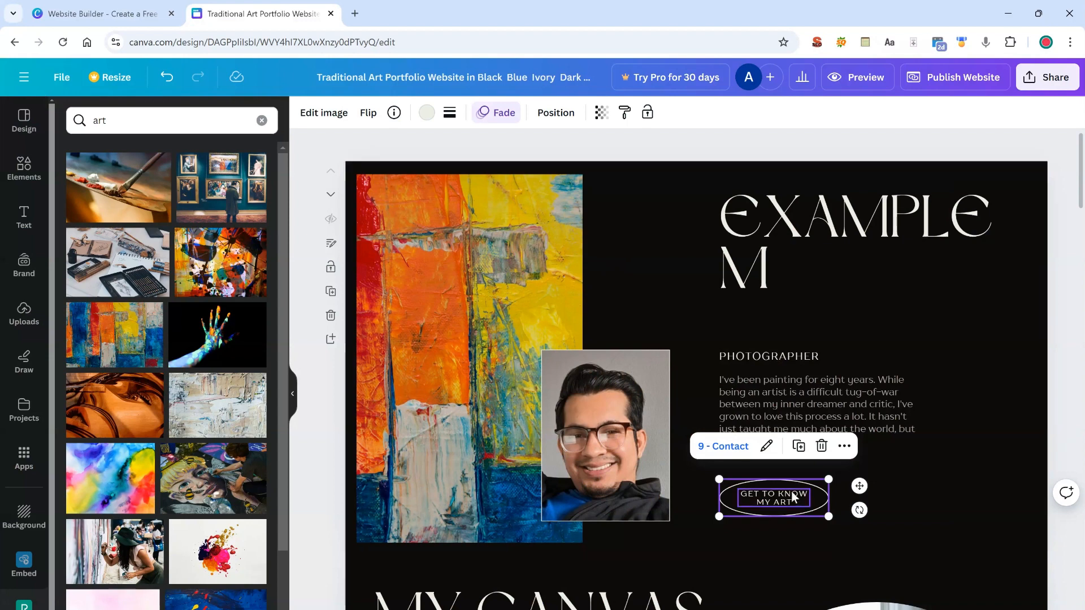
pyautogui.doubleClick(770, 498)
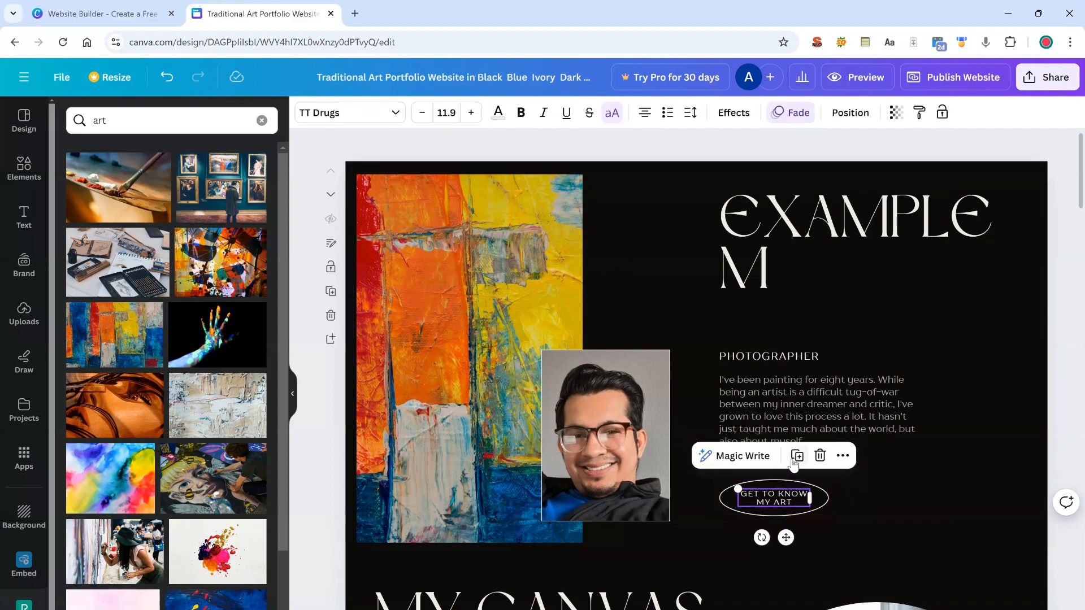
pyautogui.rightClick(773, 498)
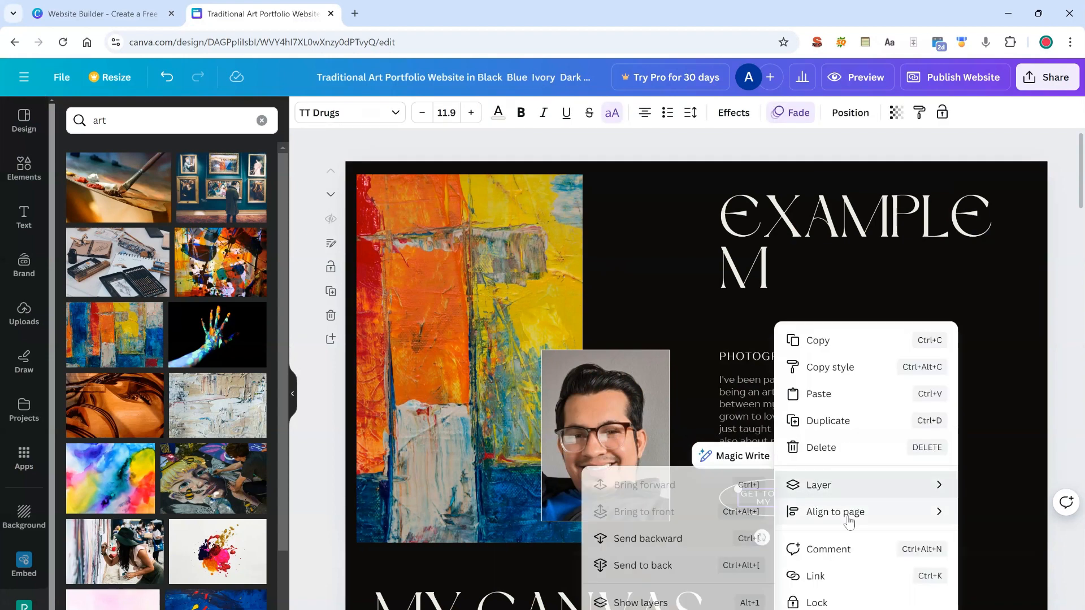
pyautogui.click(815, 576)
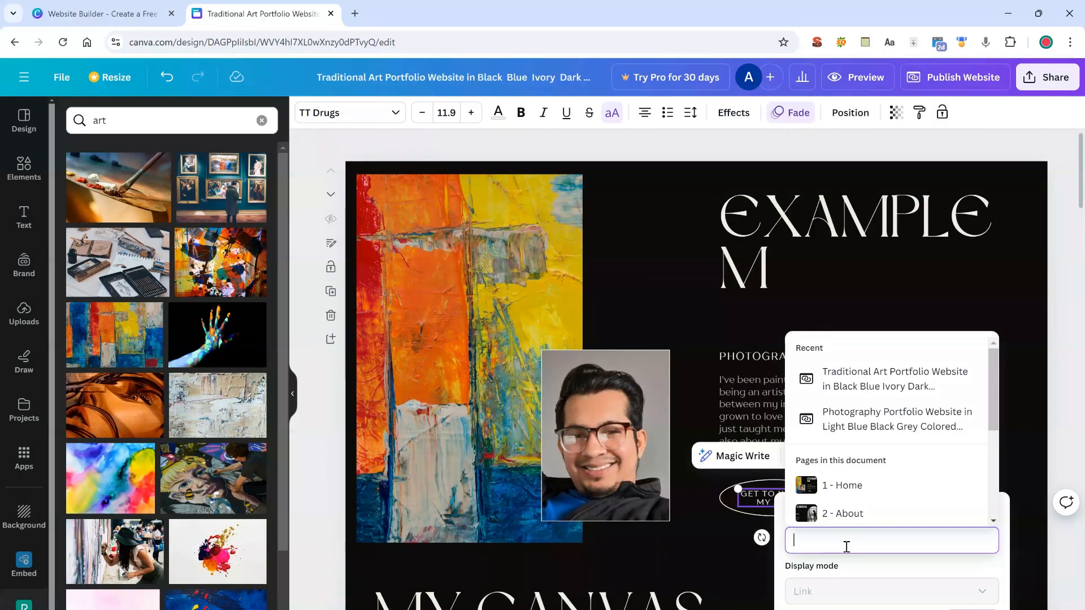
pyautogui.write('etsy')
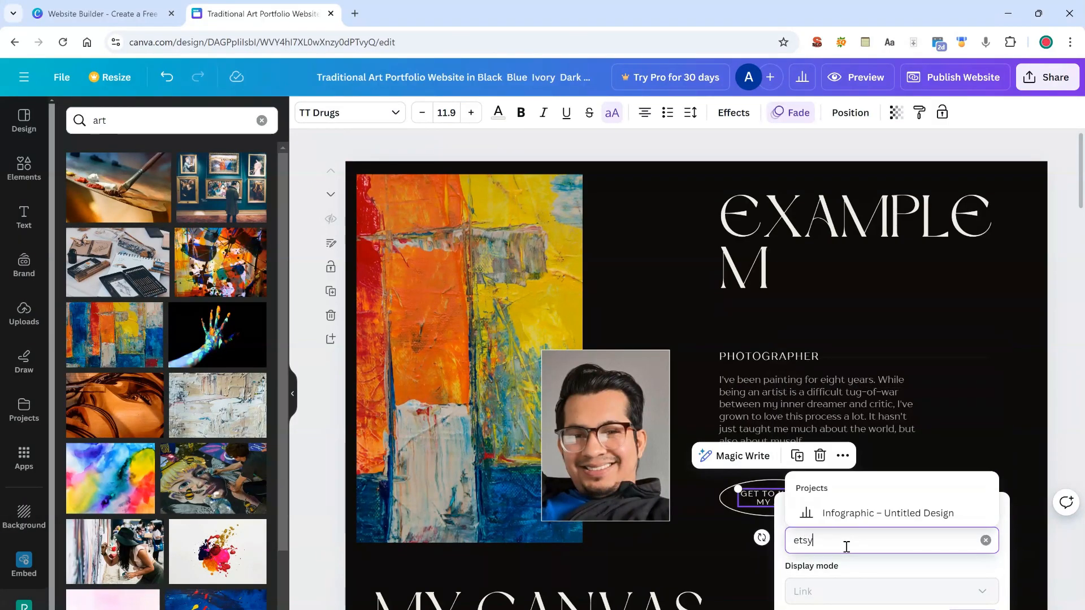
pyautogui.write('.com')
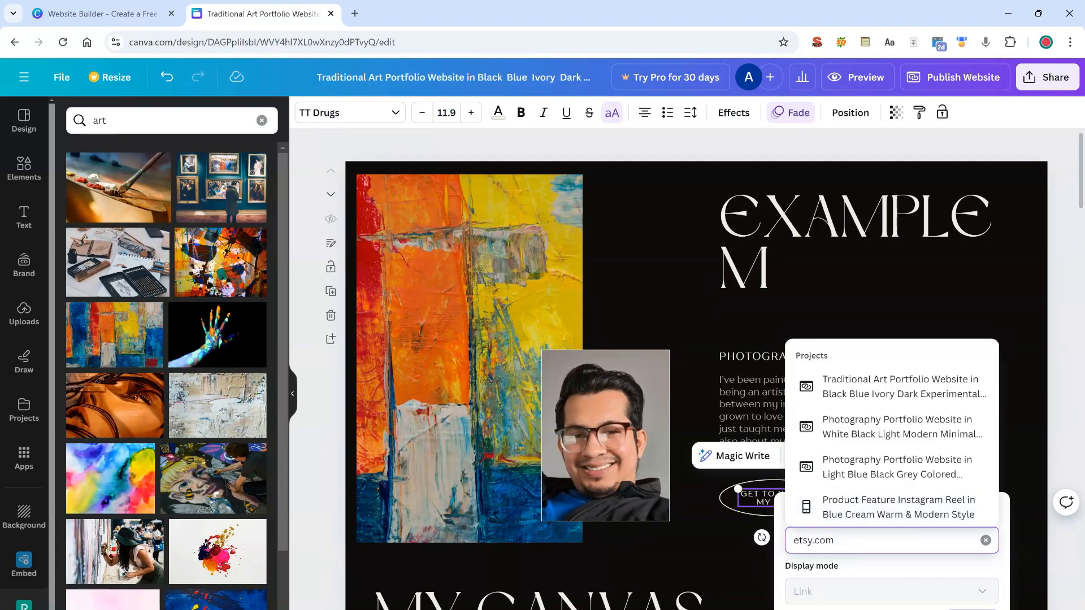
pyautogui.press('Return')
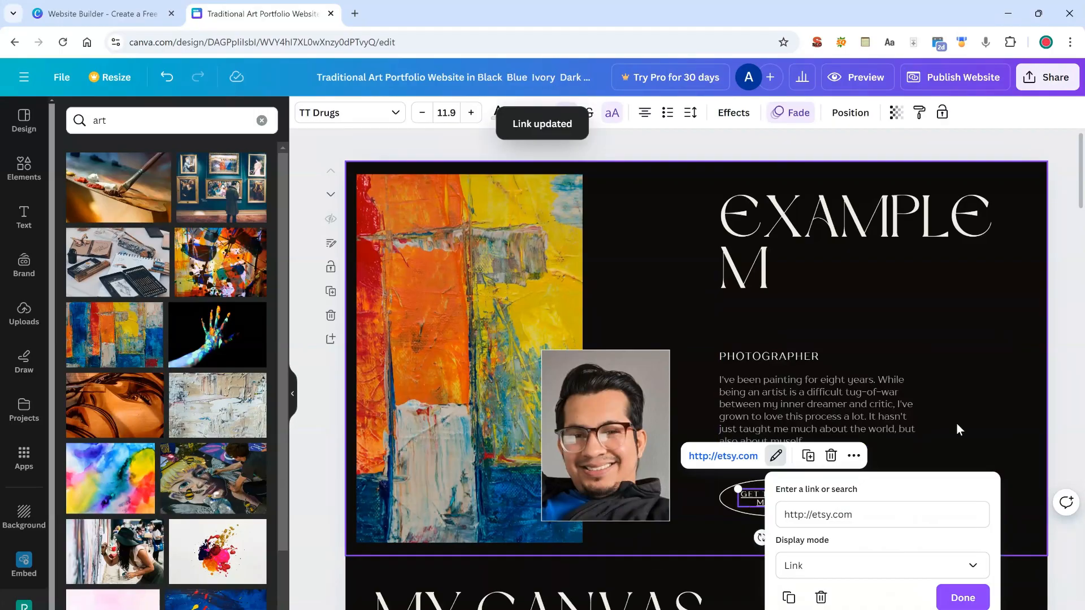
pyautogui.click(923, 410)
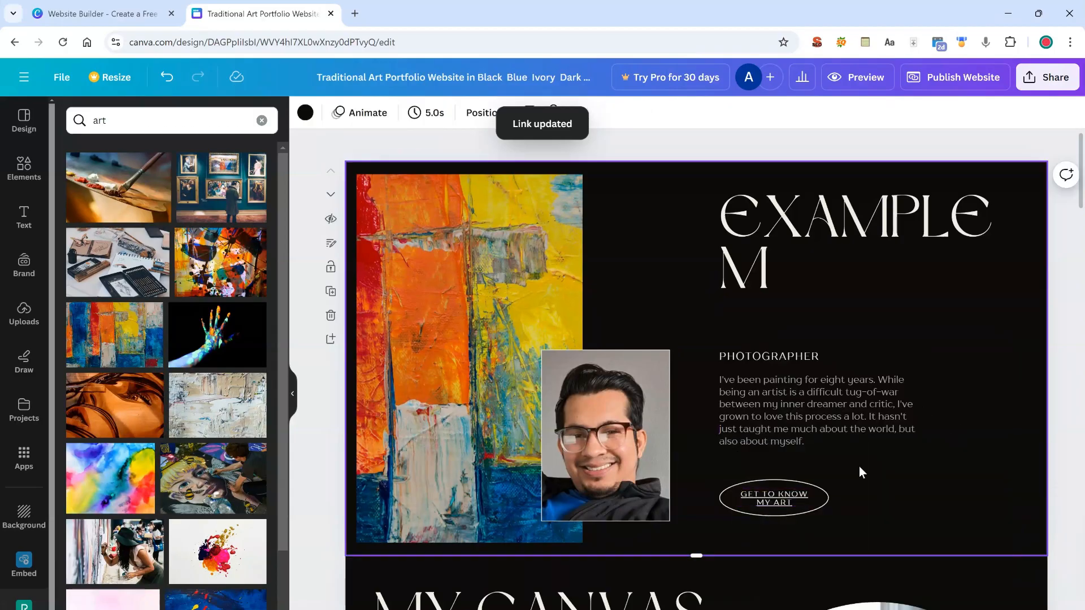
# Set the link of the "GET TO KNOW MY ART" text to the page "9 - Contact".
pyautogui.click(775, 498)
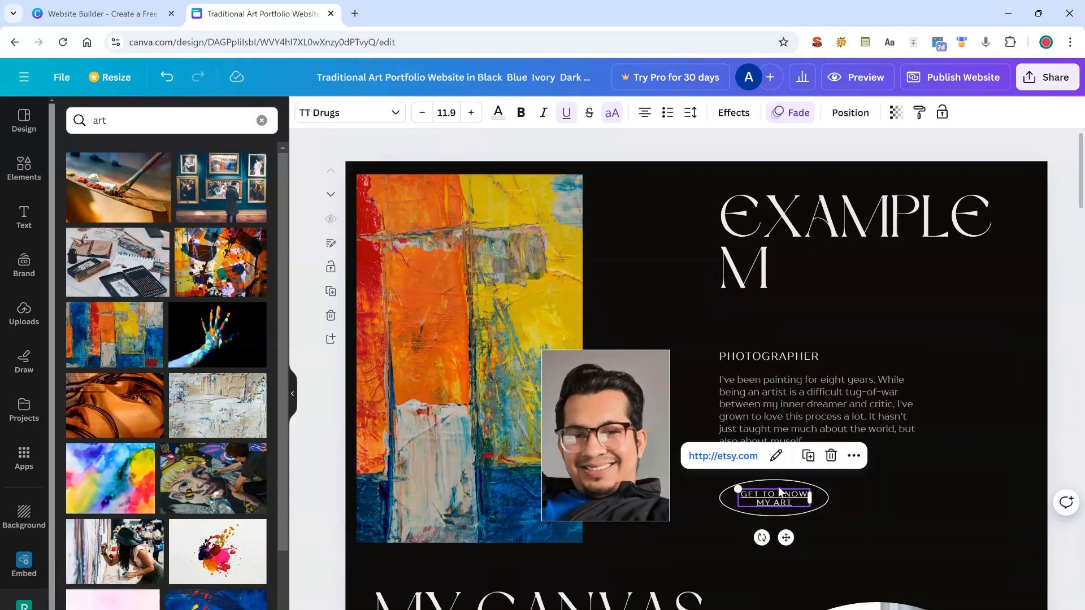
pyautogui.click(776, 455)
pyautogui.click(849, 520)
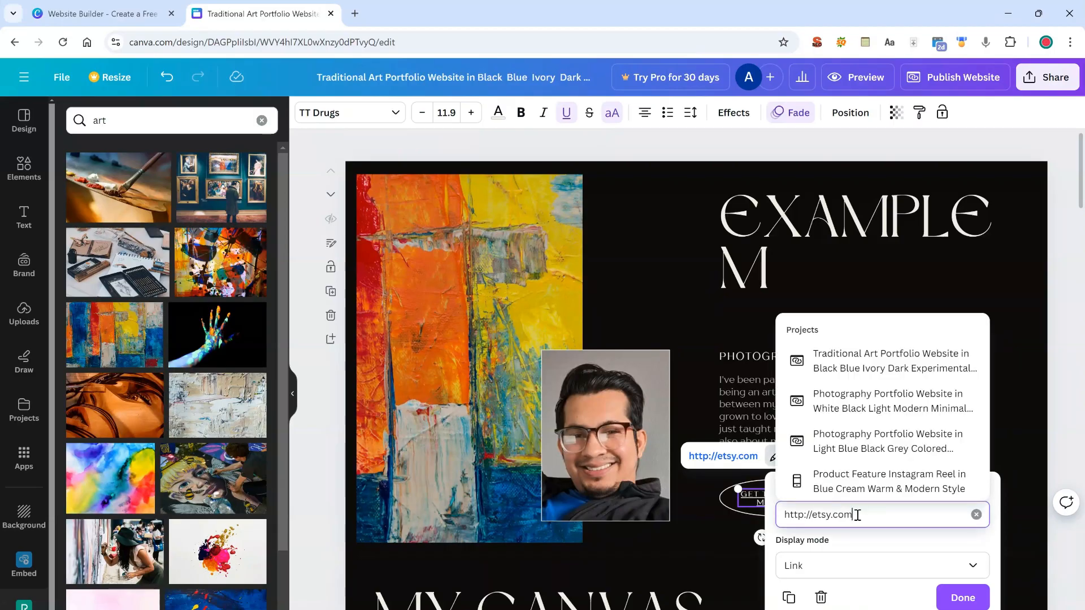
pyautogui.hotkey('ctrl', 'a')
pyautogui.press('BackSpace')
pyautogui.scroll(-3, 860, 479)
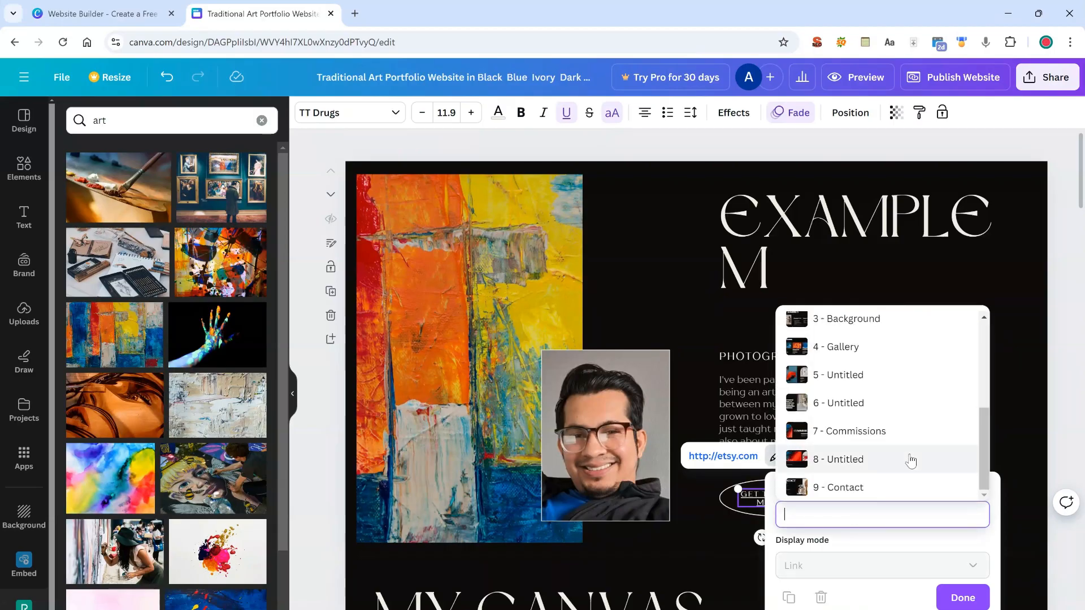
pyautogui.click(853, 487)
pyautogui.click(953, 597)
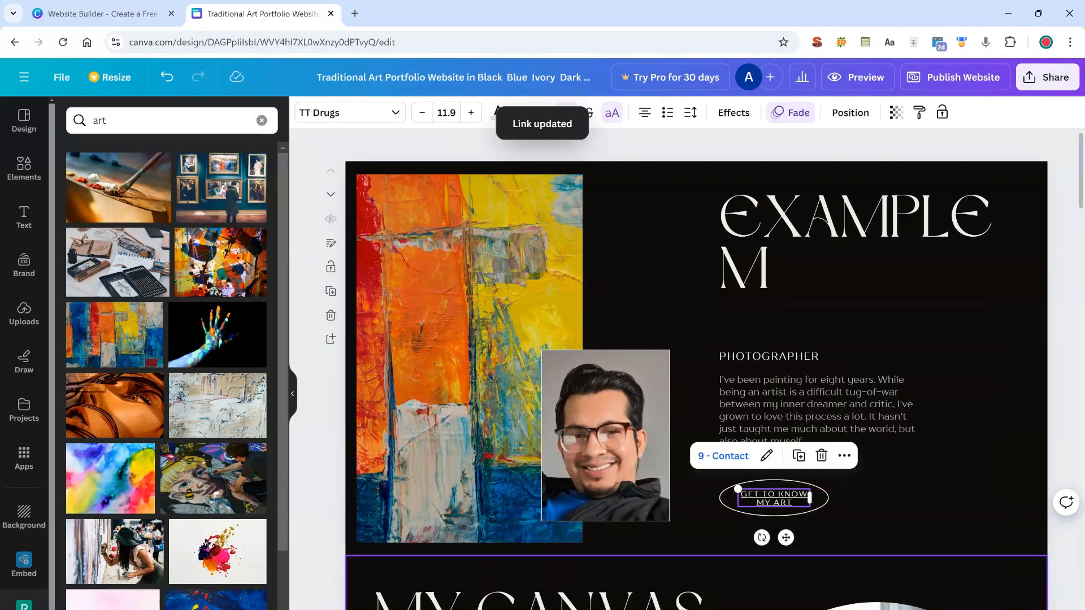
pyautogui.scroll(-5, 704, 518)
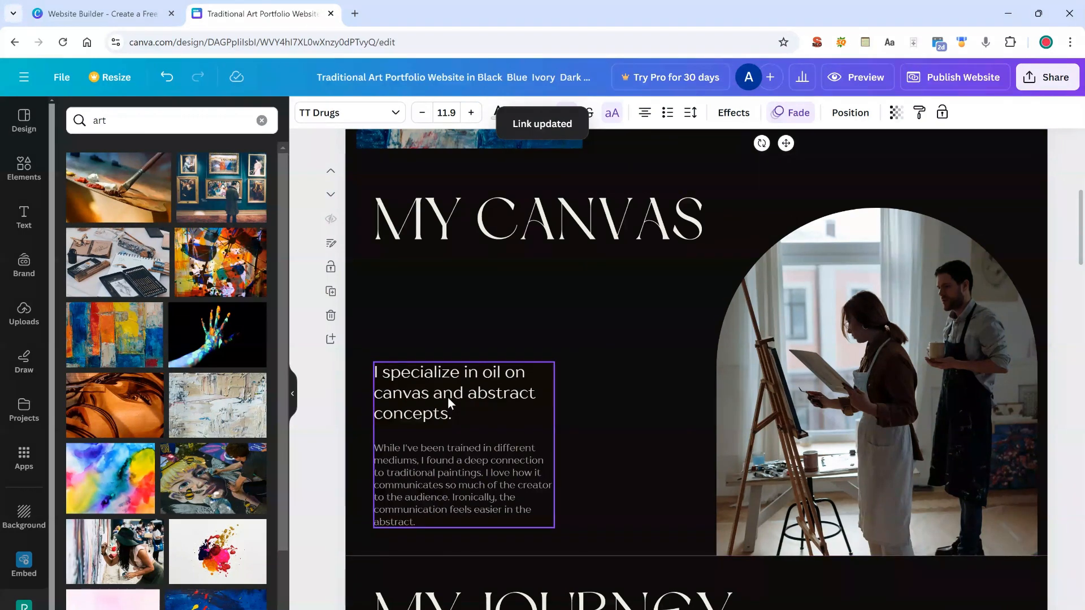
pyautogui.click(454, 225)
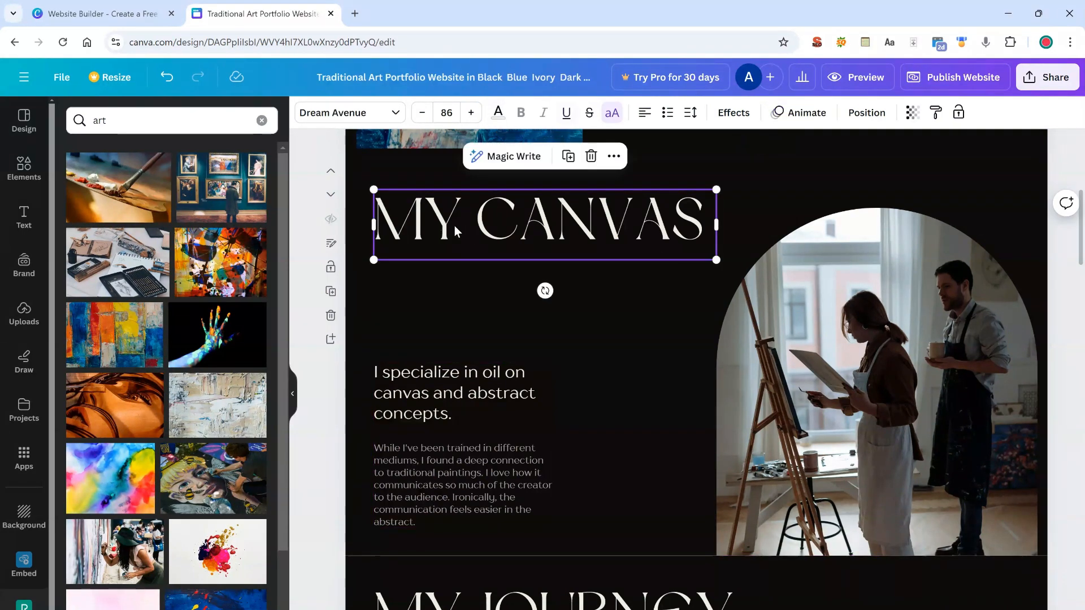
pyautogui.click(454, 226)
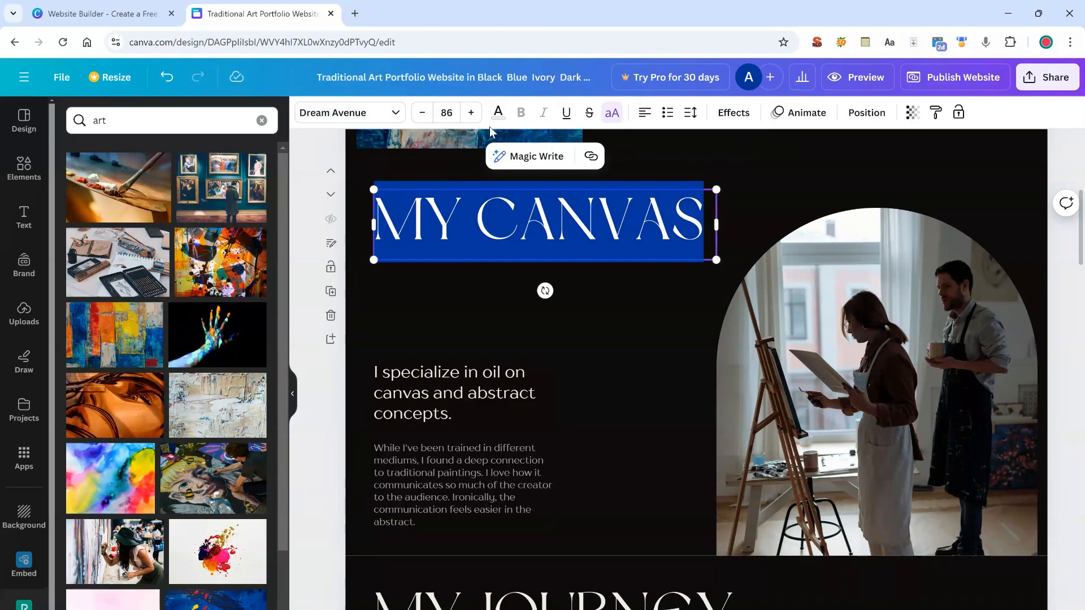
# Fill the background of the "MY CANVAS" section with the yellow-to-orange gradient.
pyautogui.click(391, 291)
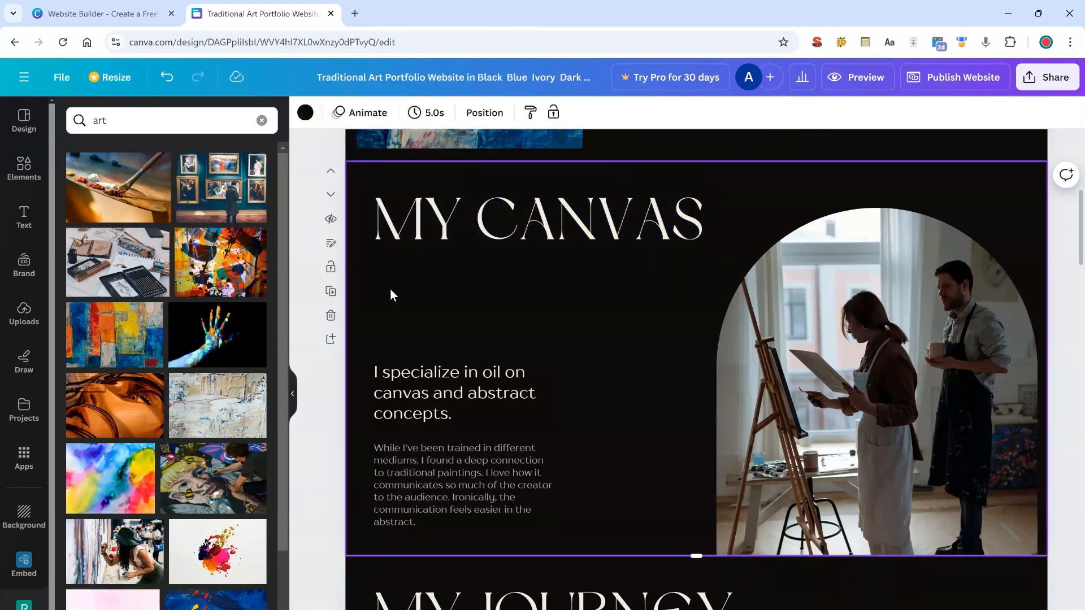
pyautogui.click(306, 113)
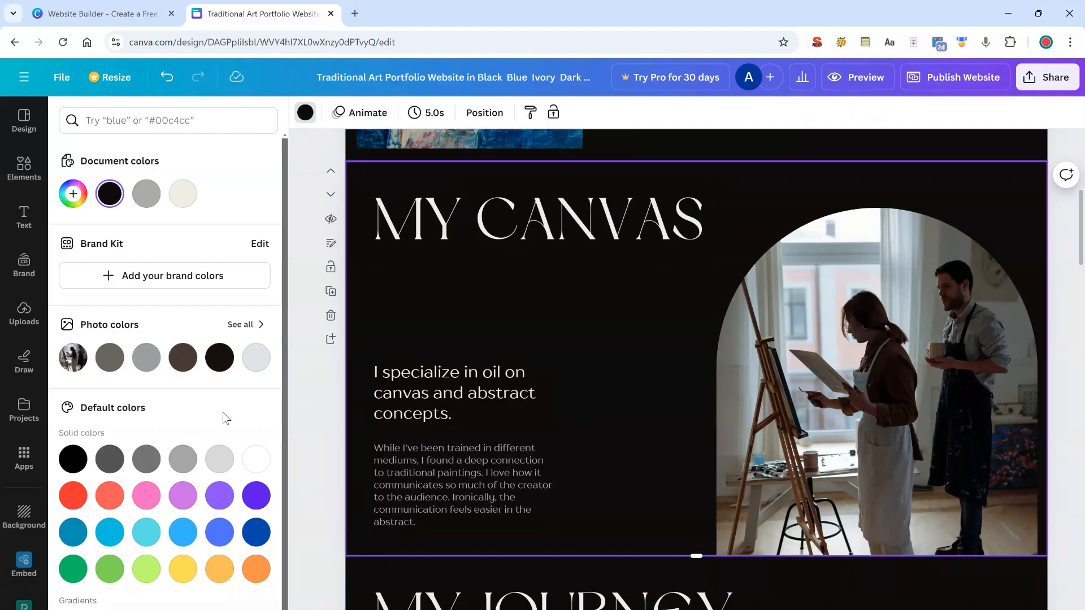
pyautogui.scroll(-1, 225, 418)
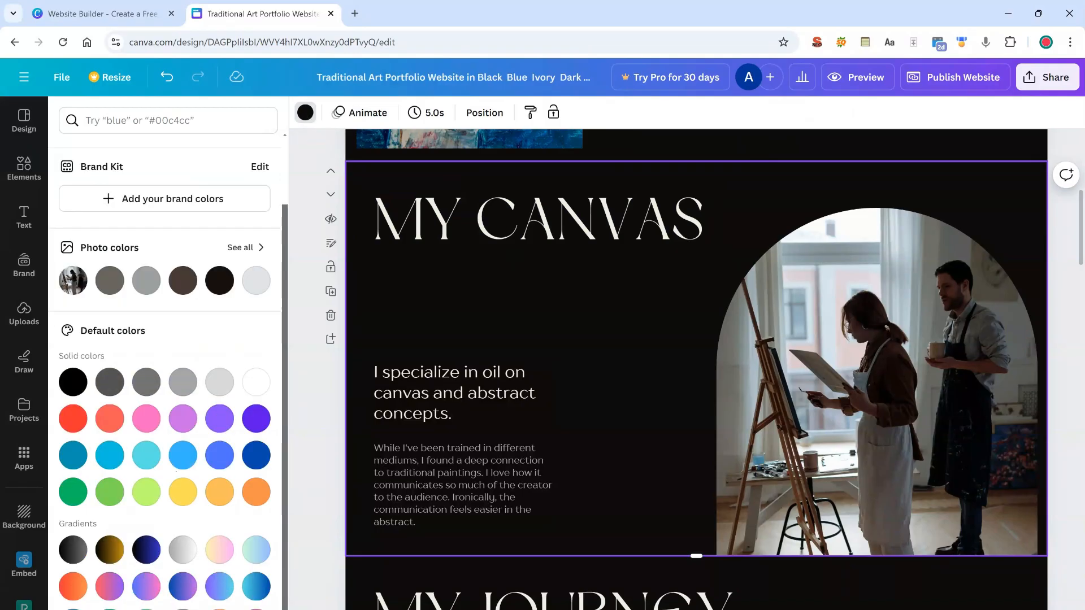
pyautogui.click(183, 609)
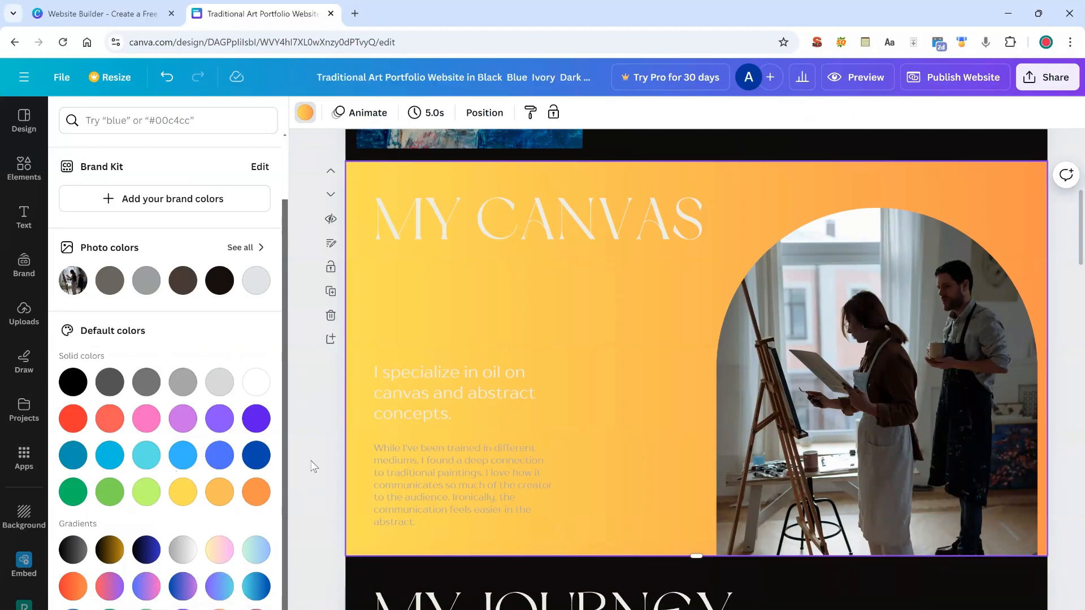
pyautogui.press('Escape')
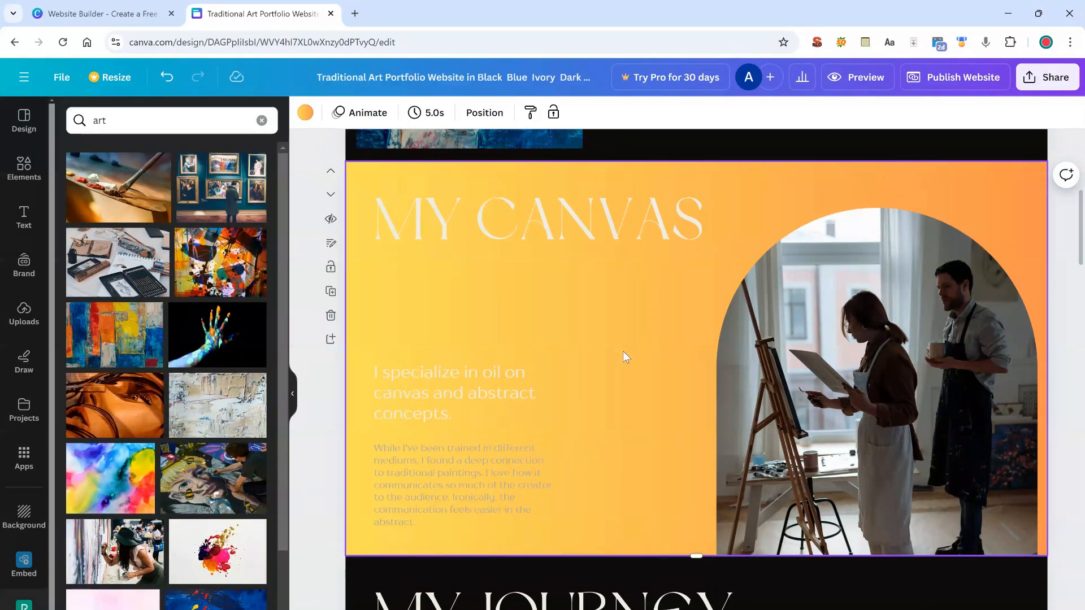
# Replace the arched photo in the "MY CANVAS" section with the photo of the woman in a hat painting a wall.
pyautogui.click(844, 364)
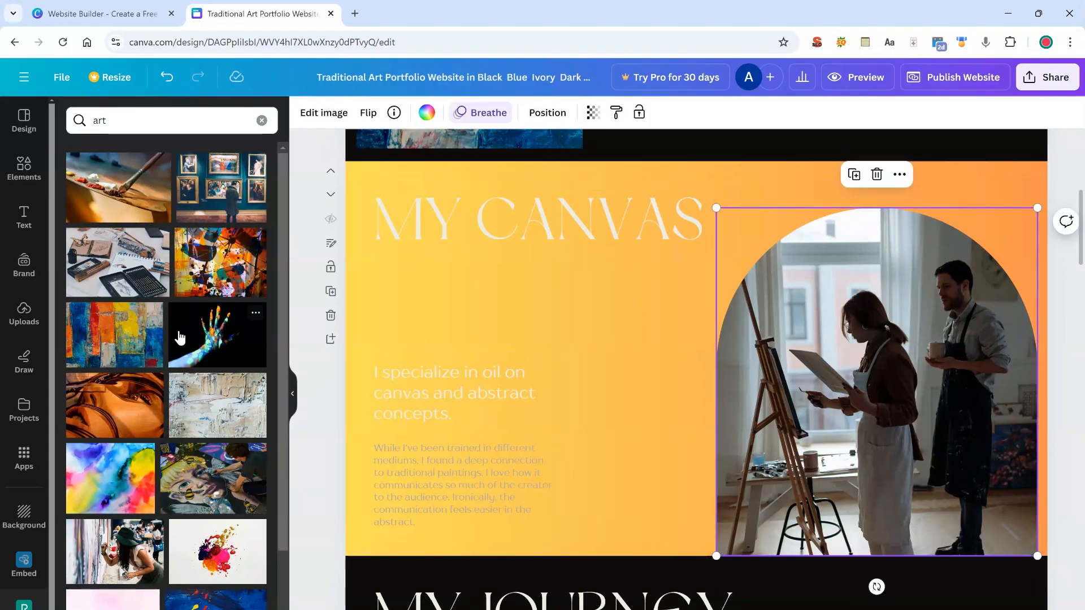
pyautogui.scroll(-3, 179, 337)
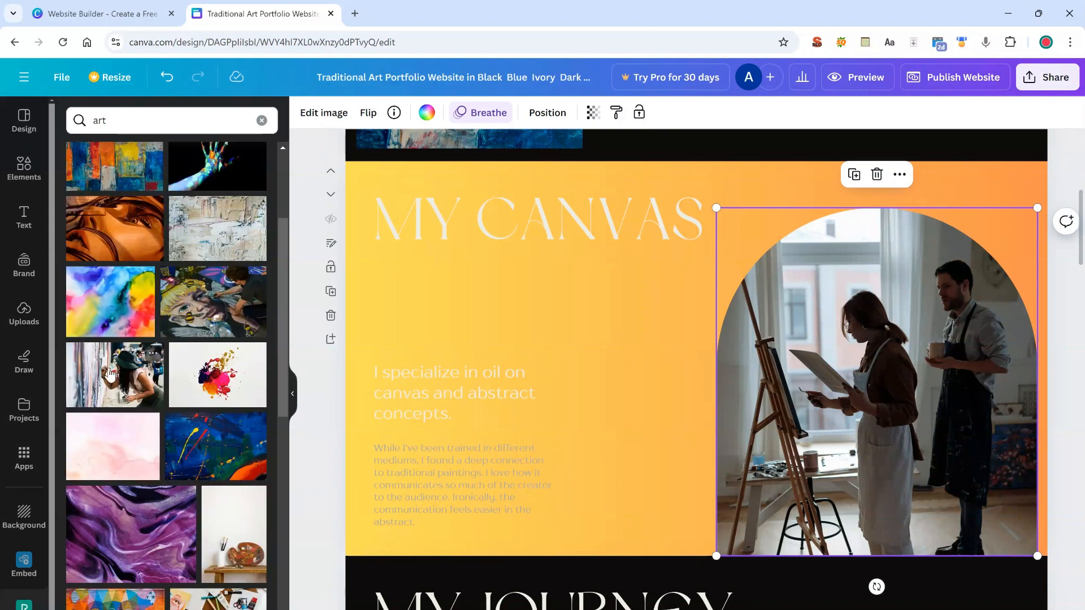
pyautogui.moveTo(129, 361)
pyautogui.mouseDown()
pyautogui.moveTo(893, 340)
pyautogui.moveTo(711, 325)
pyautogui.mouseUp()
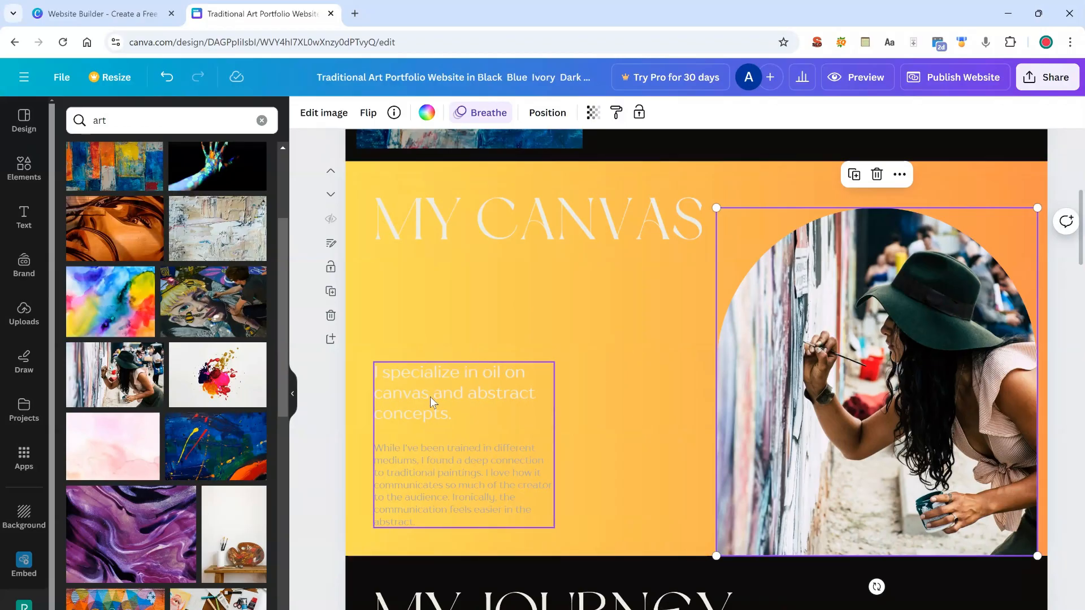
# Select the paragraph in the "MY CANVAS" section and browse the text styles and recently used font combinations.
pyautogui.click(462, 395)
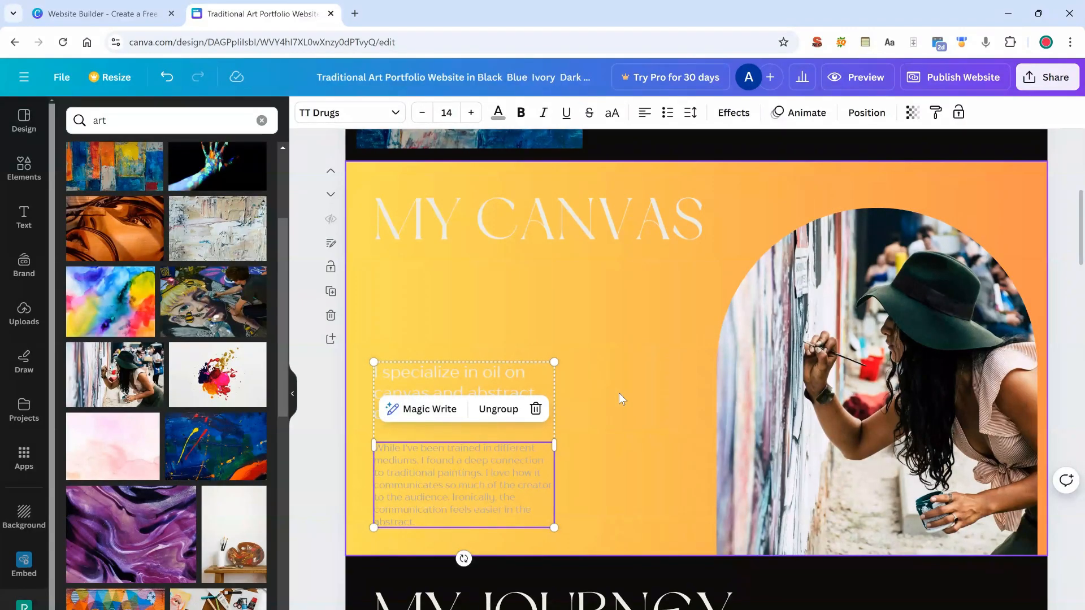
pyautogui.click(23, 222)
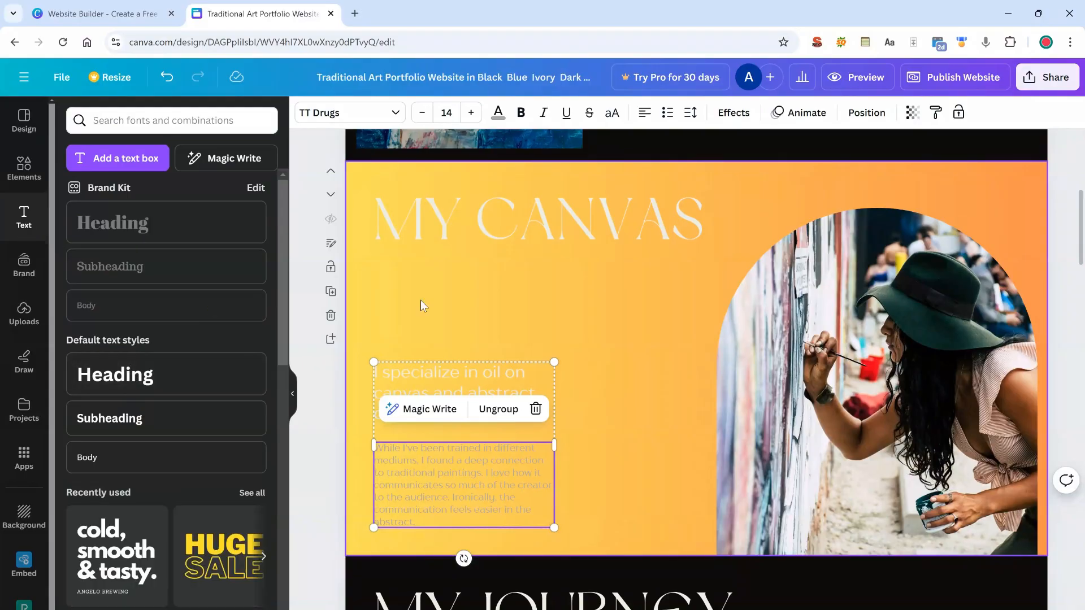
pyautogui.scroll(-5, 208, 516)
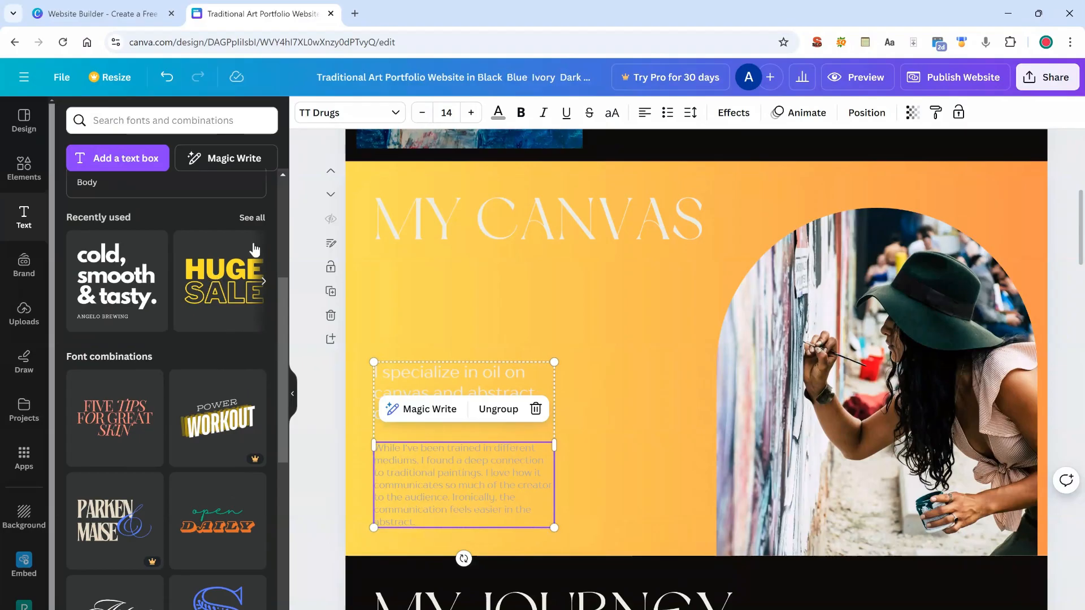
pyautogui.click(252, 218)
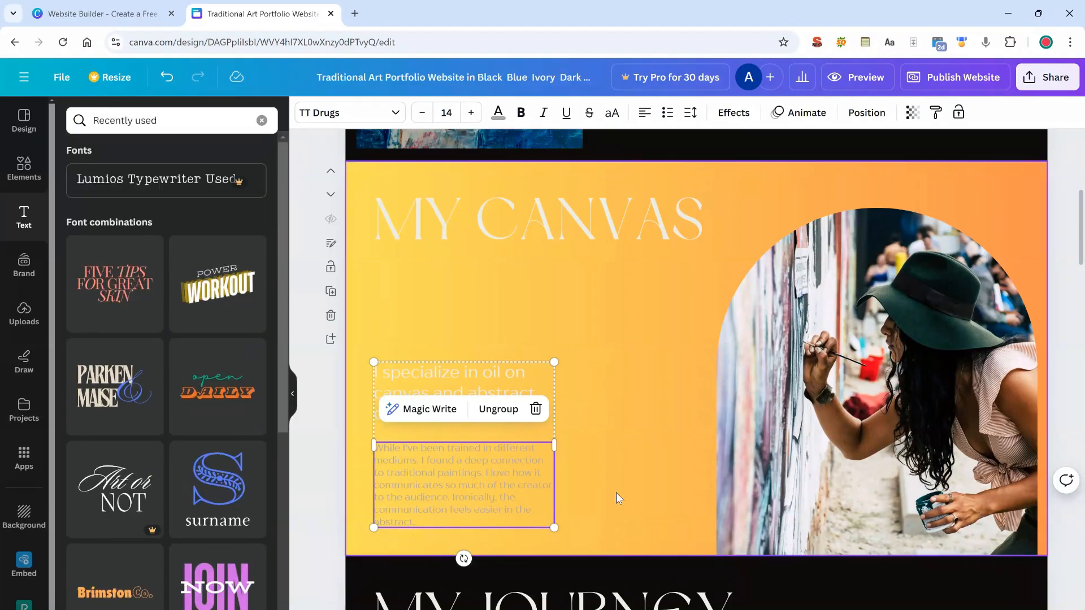
# Examine the text lists in the "MY JOURNEY" section and the artwork images in the "SAMPLE WORKS" section.
pyautogui.scroll(-5, 665, 439)
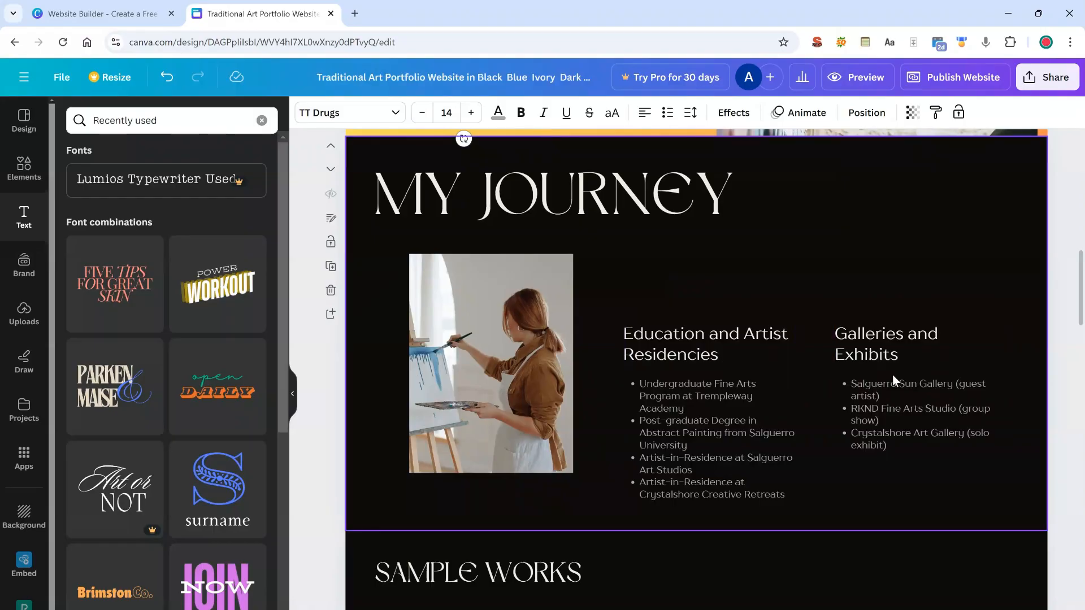
pyautogui.click(877, 384)
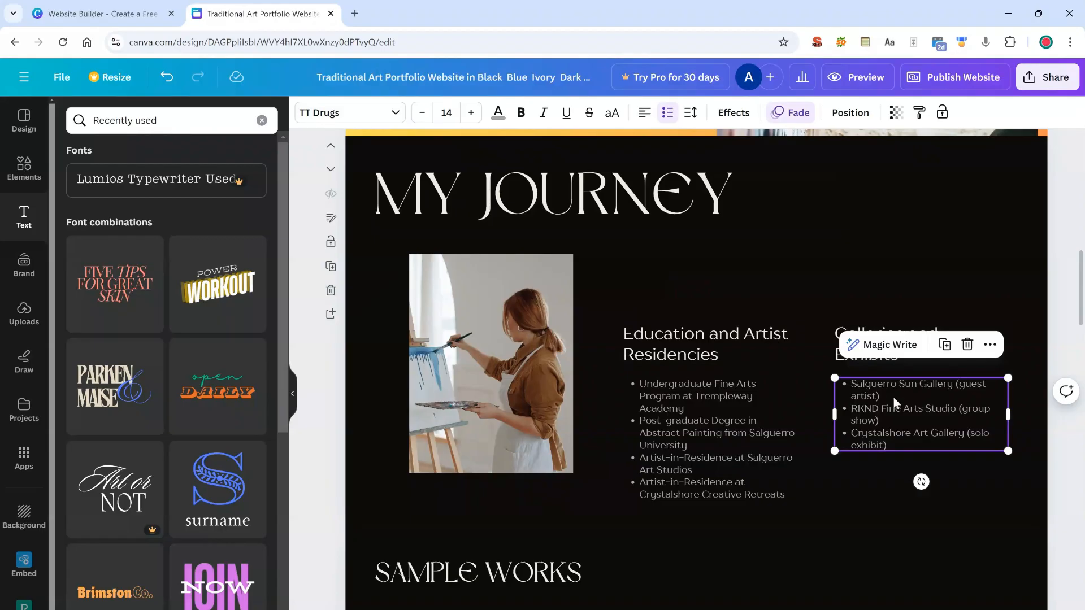
pyautogui.doubleClick(890, 397)
pyautogui.click(886, 395)
pyautogui.moveTo(886, 395); pyautogui.dragTo(849, 385)
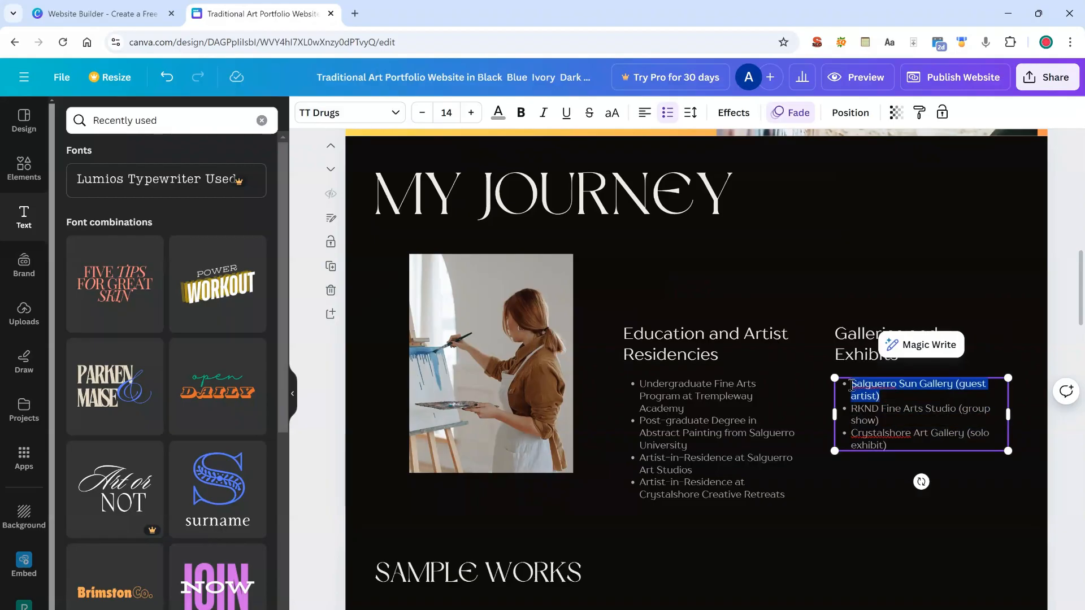
pyautogui.rightClick(858, 389)
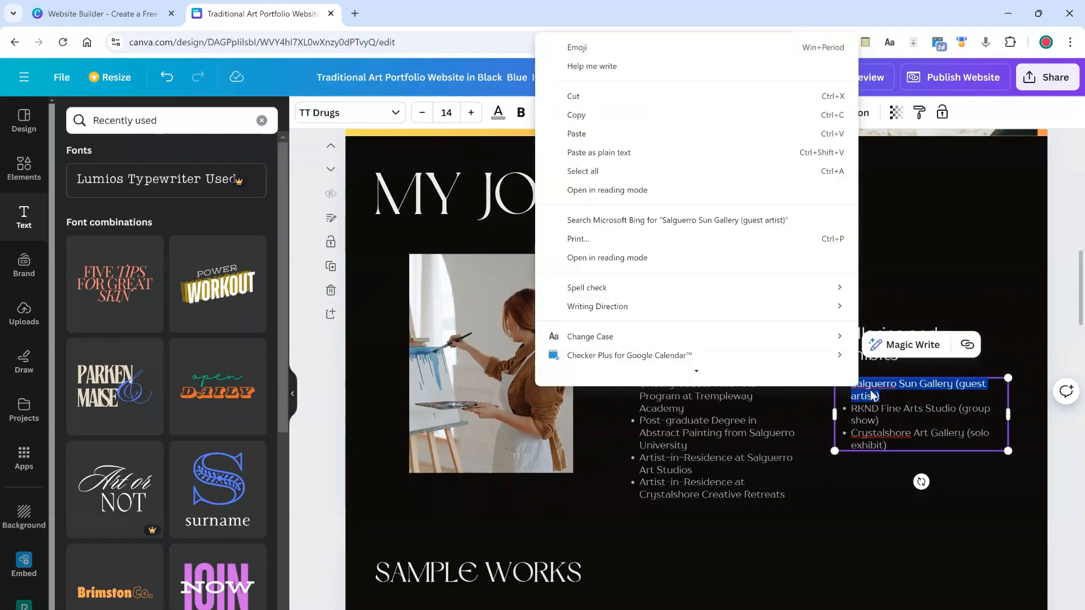
pyautogui.press('Escape')
pyautogui.click(873, 356)
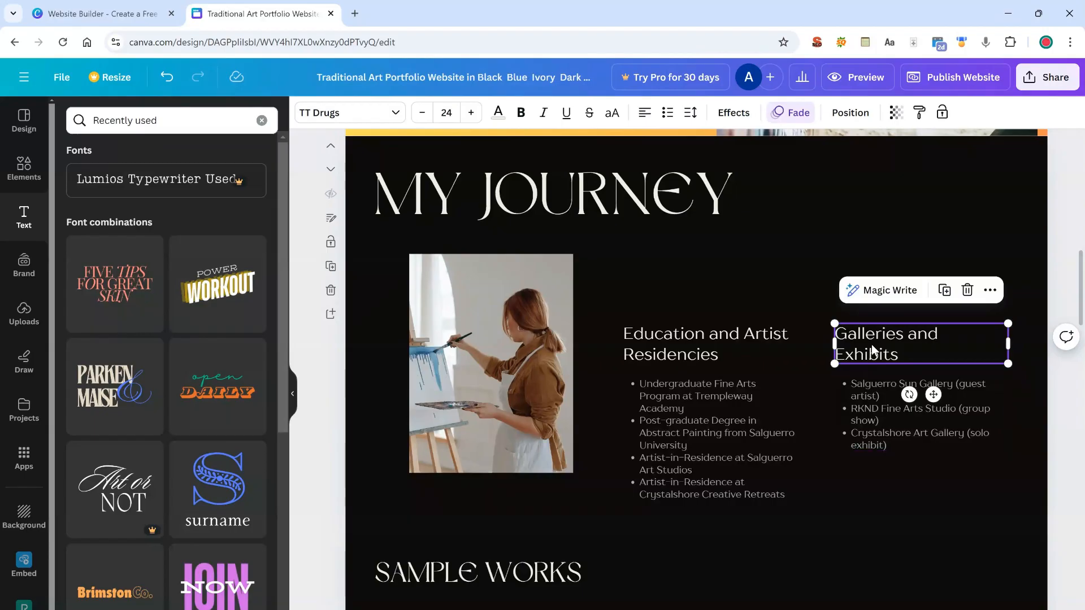
pyautogui.scroll(-5, 787, 428)
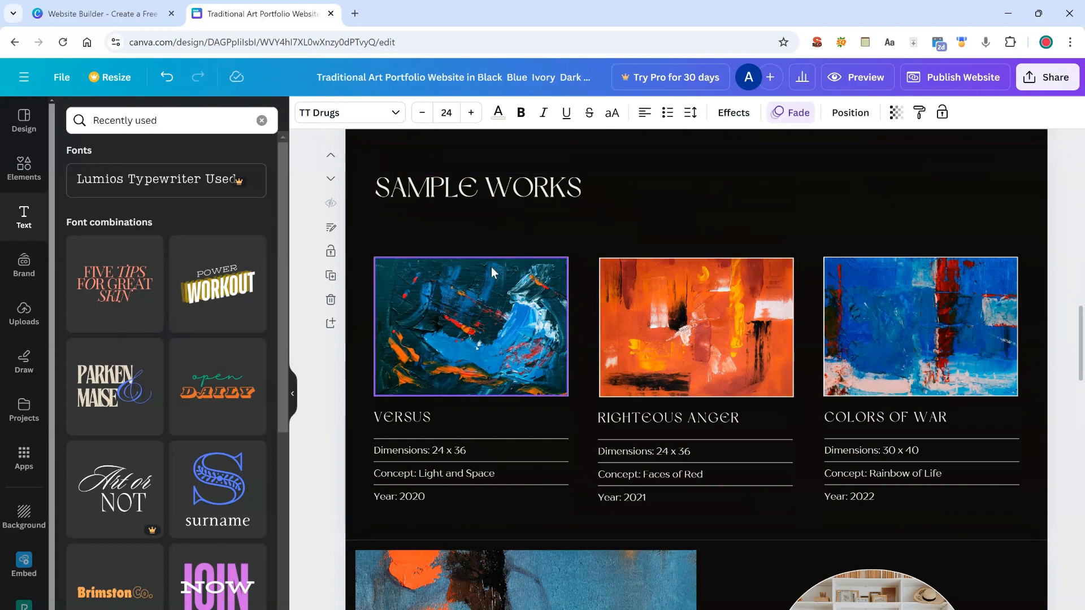
pyautogui.click(477, 347)
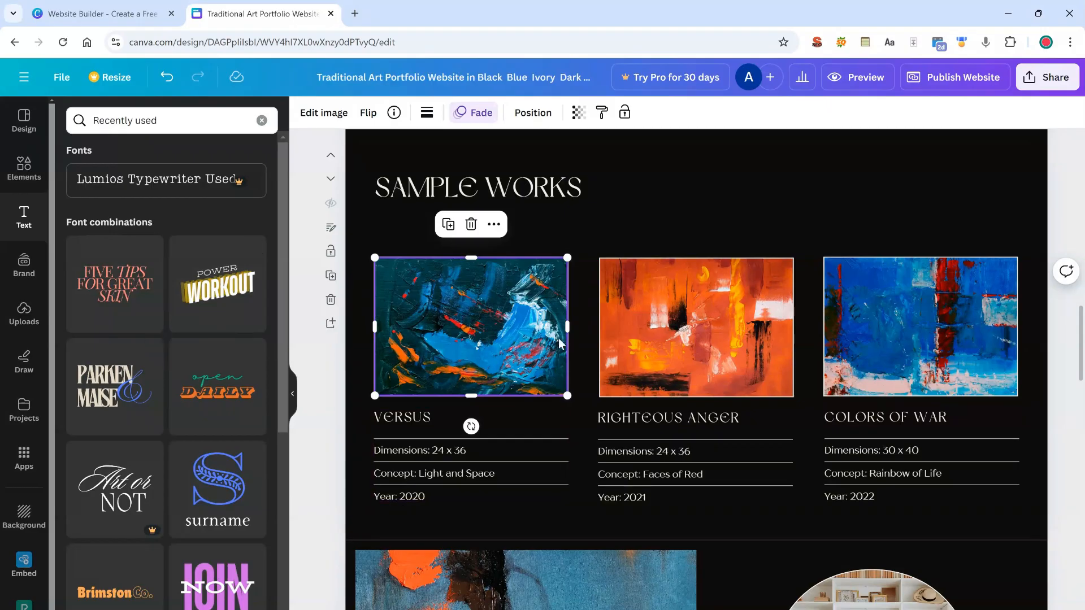
pyautogui.scroll(2, 510, 348)
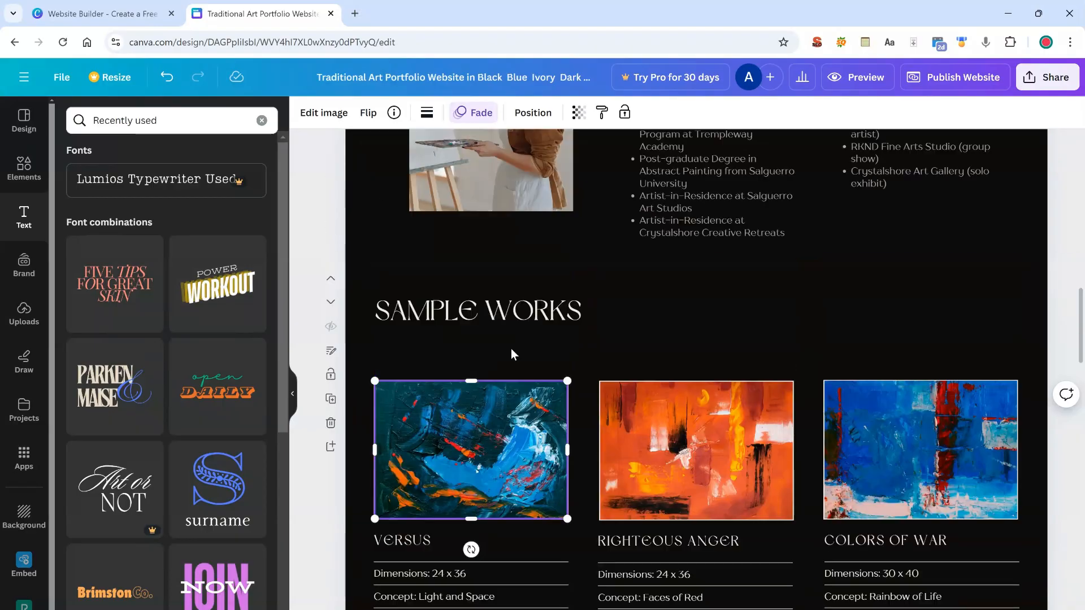
# Duplicate the "SAMPLE WORKS" section with its three artworks.
pyautogui.scroll(-4, 511, 348)
pyautogui.scroll(7, 510, 348)
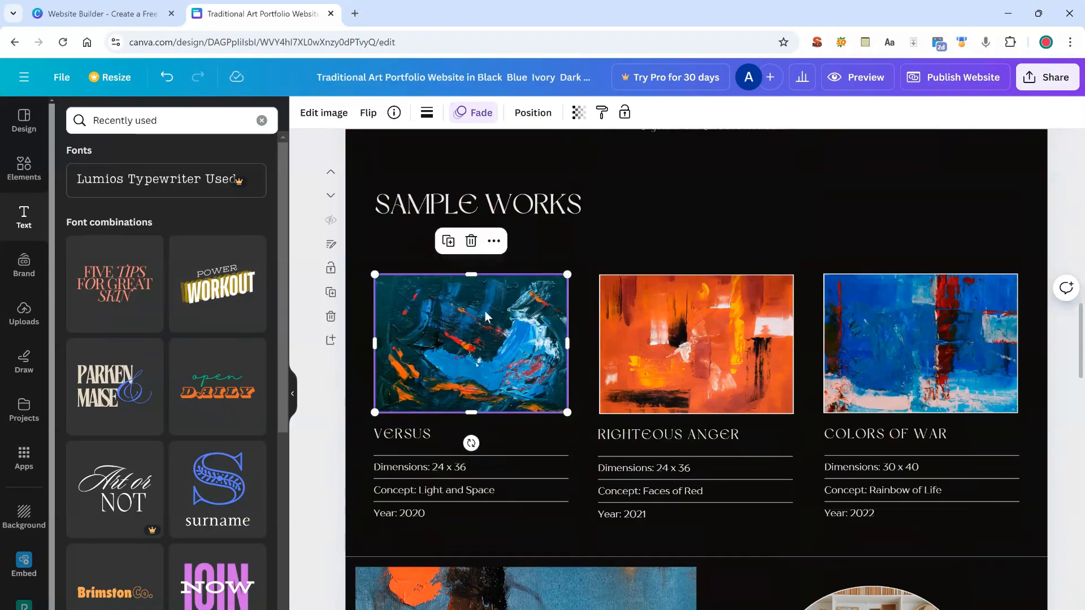
pyautogui.scroll(-5, 848, 508)
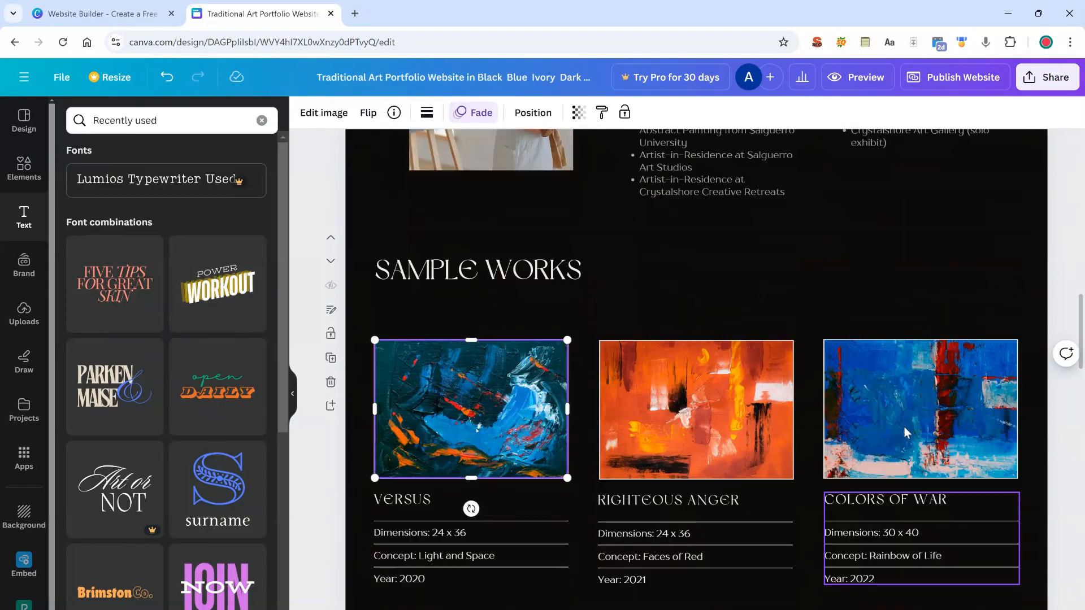
pyautogui.click(837, 257)
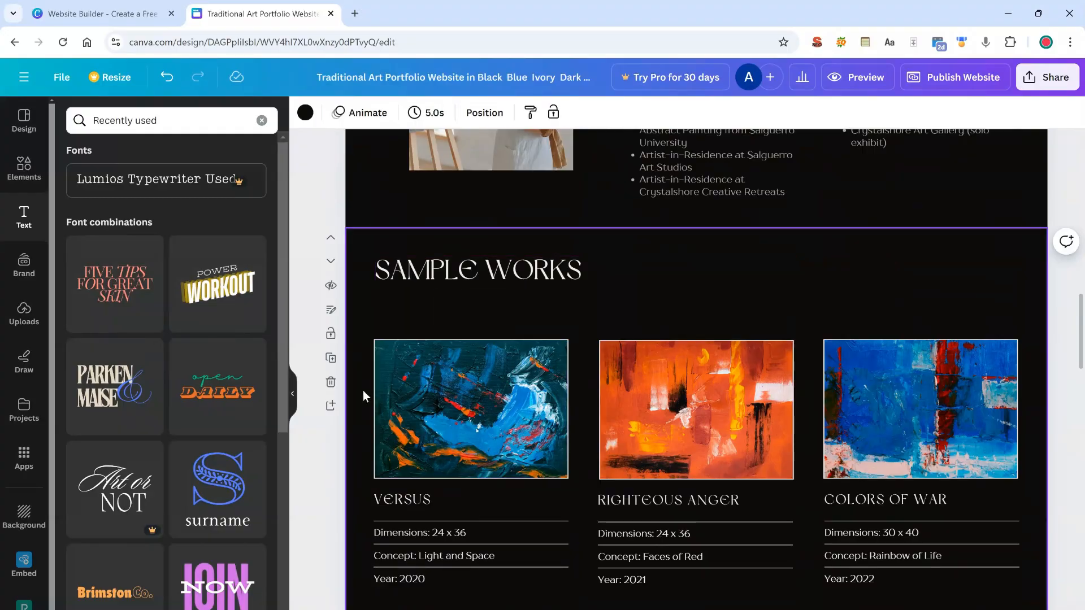
pyautogui.click(331, 359)
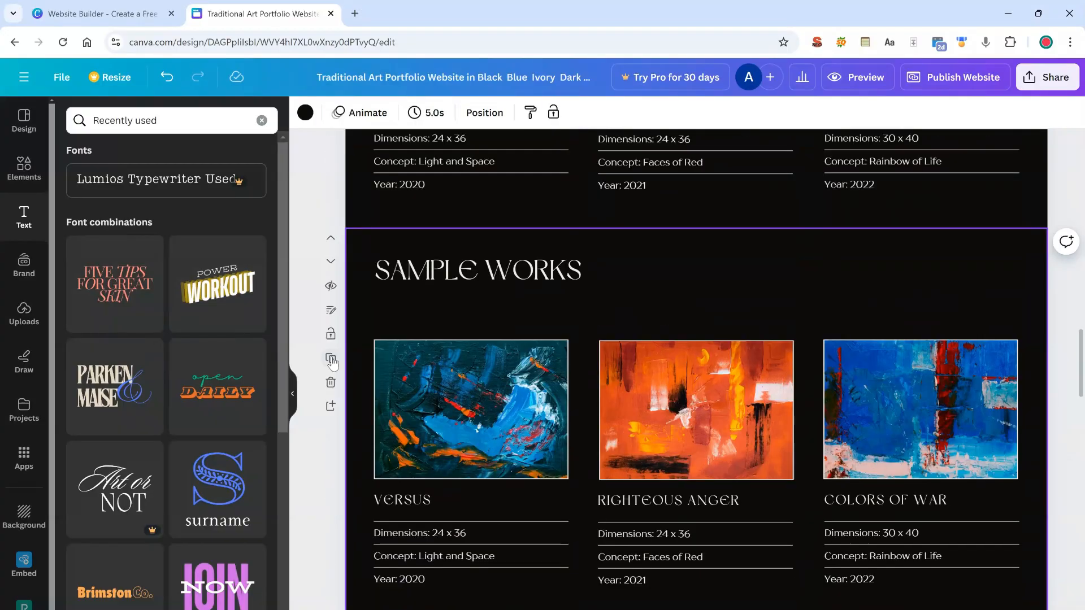
# Examine both "SAMPLE WORKS" sections, the "VERSUS" text group, and the artwork and quote sections down to "COMMISSIONS".
pyautogui.scroll(5, 584, 340)
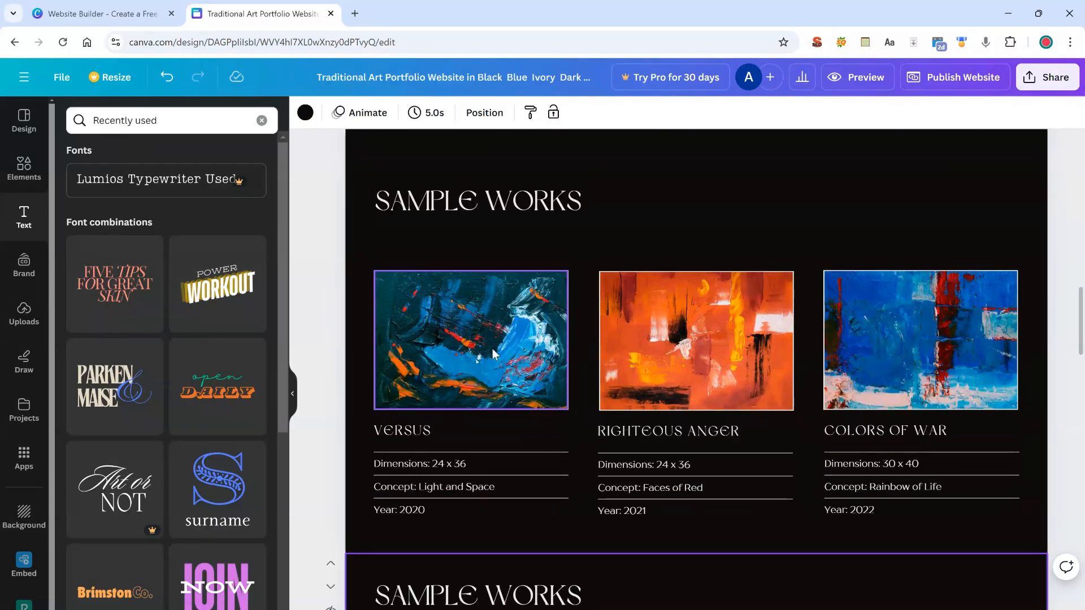
pyautogui.scroll(-1, 493, 354)
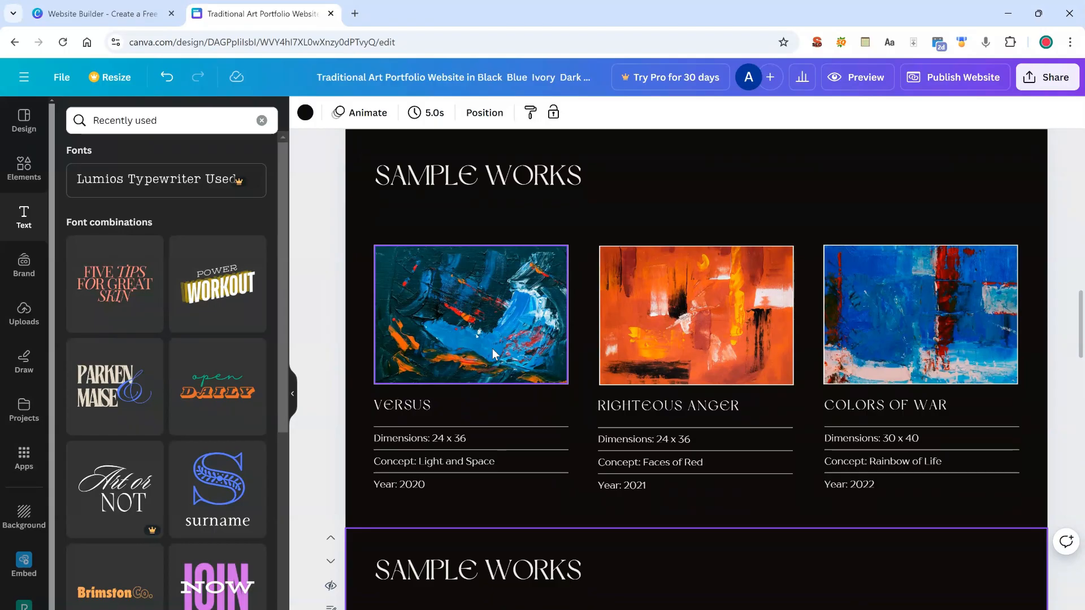
pyautogui.scroll(-2, 493, 348)
pyautogui.scroll(-4, 555, 435)
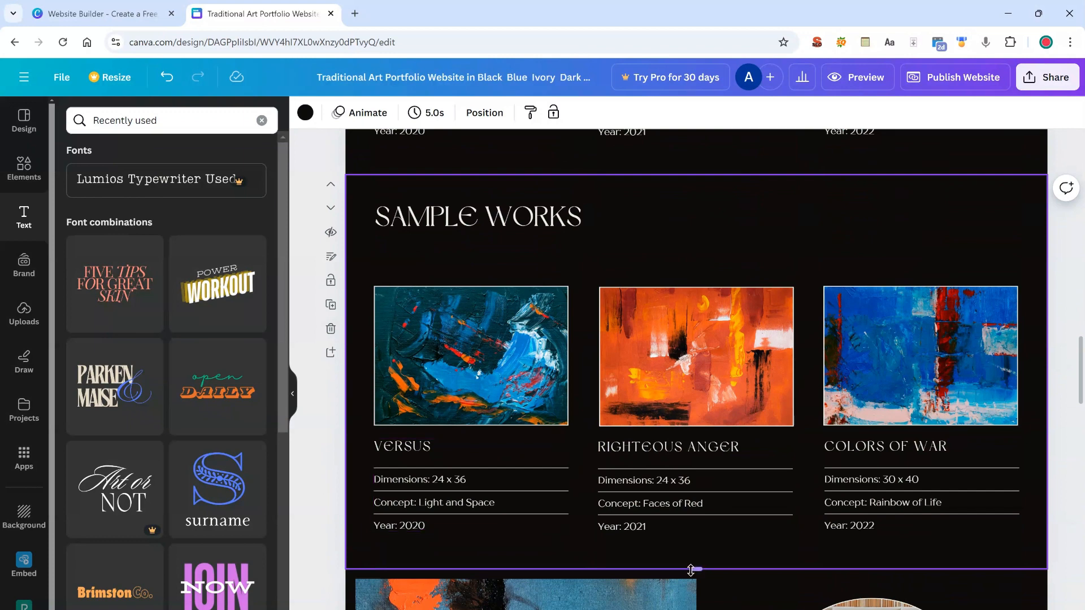
pyautogui.click(440, 454)
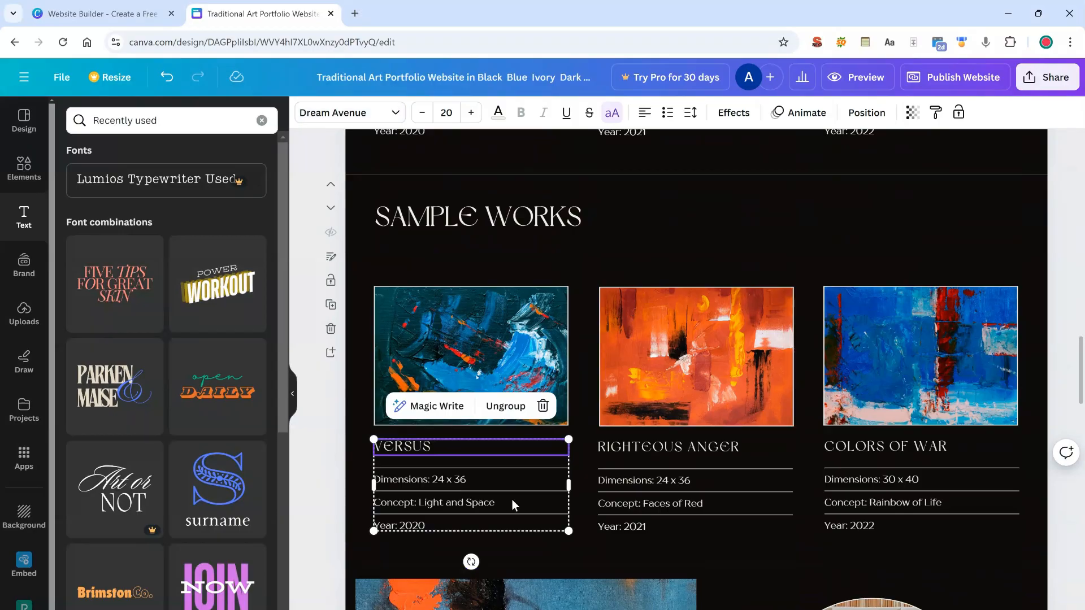
pyautogui.scroll(-5, 600, 377)
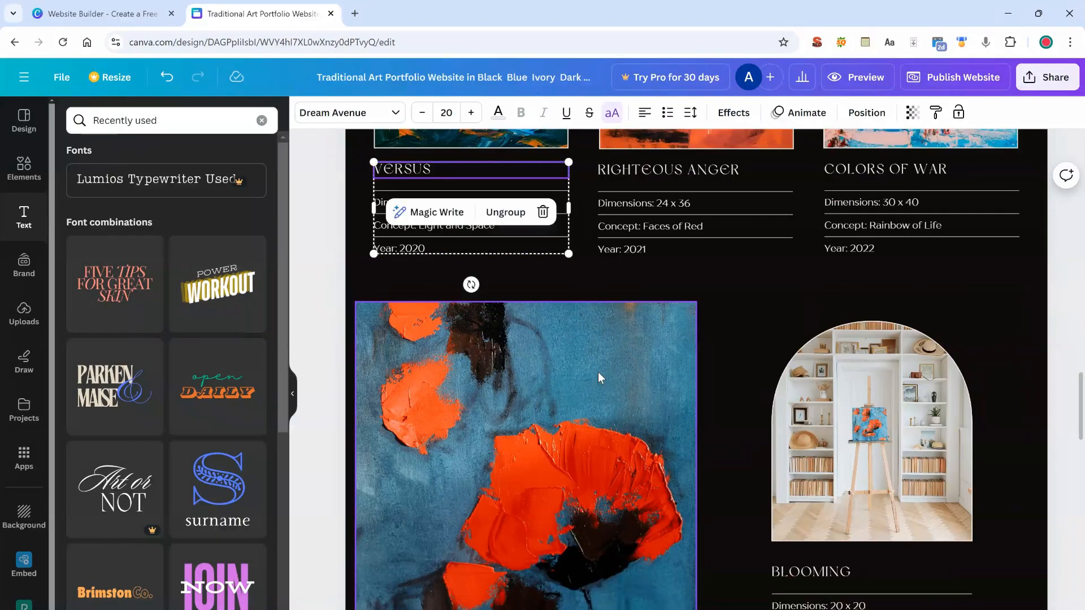
pyautogui.scroll(-3, 598, 377)
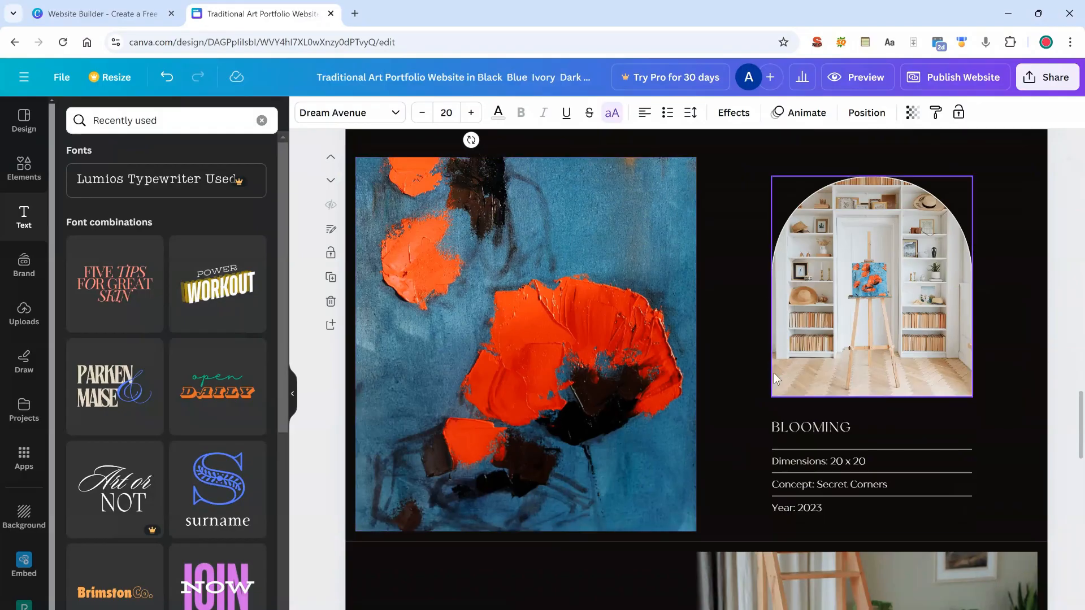
pyautogui.scroll(1, 719, 300)
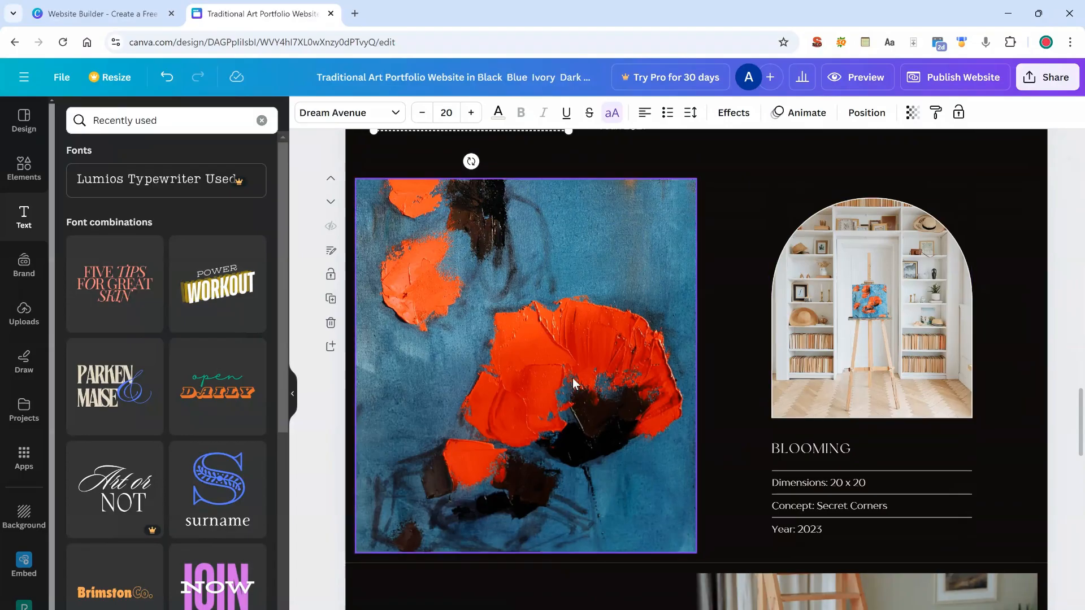
pyautogui.scroll(-8, 571, 378)
pyautogui.scroll(-2, 621, 322)
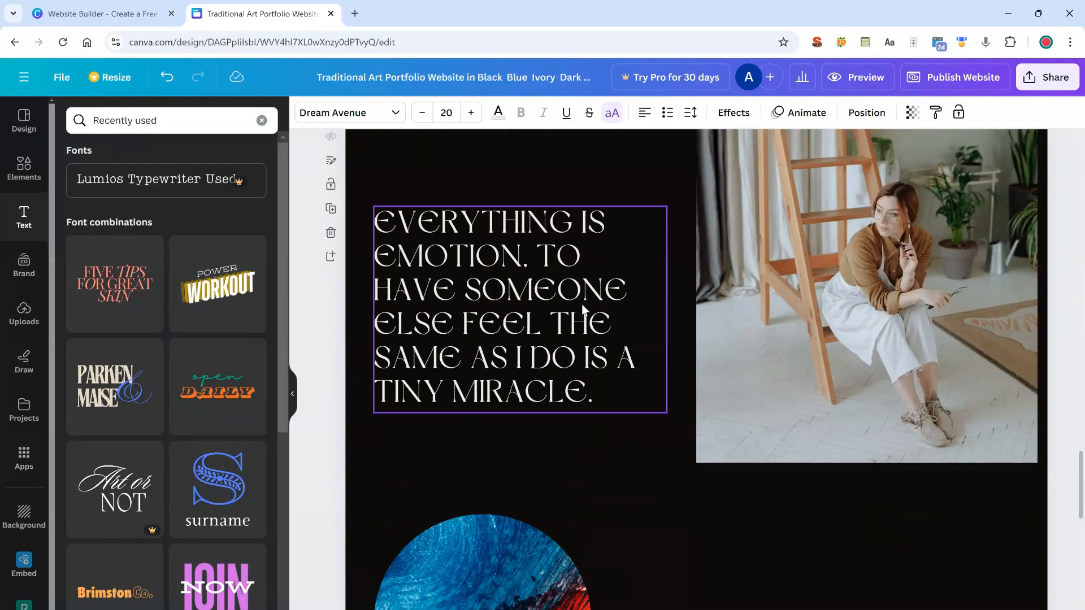
pyautogui.scroll(-6, 565, 503)
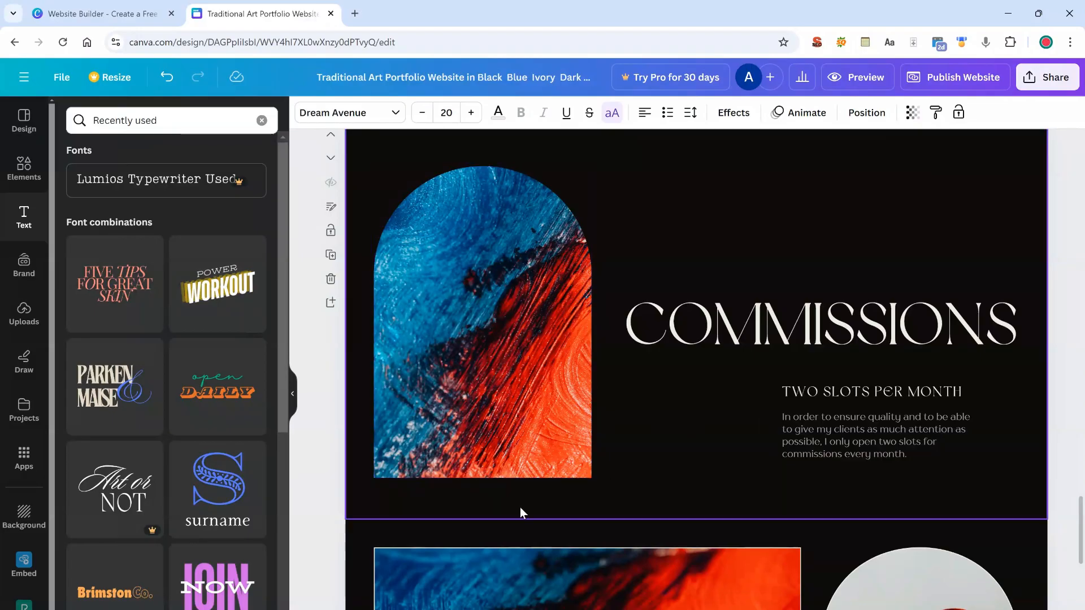
# Embed the example YouTube video in the "COMMISSIONS" section.
pyautogui.click(24, 561)
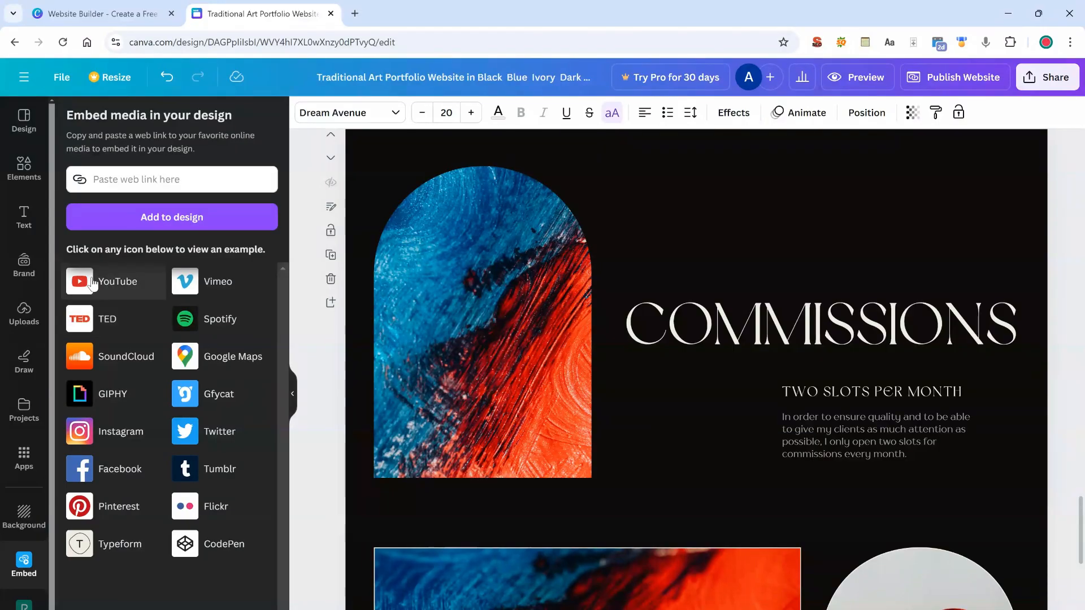
pyautogui.click(672, 247)
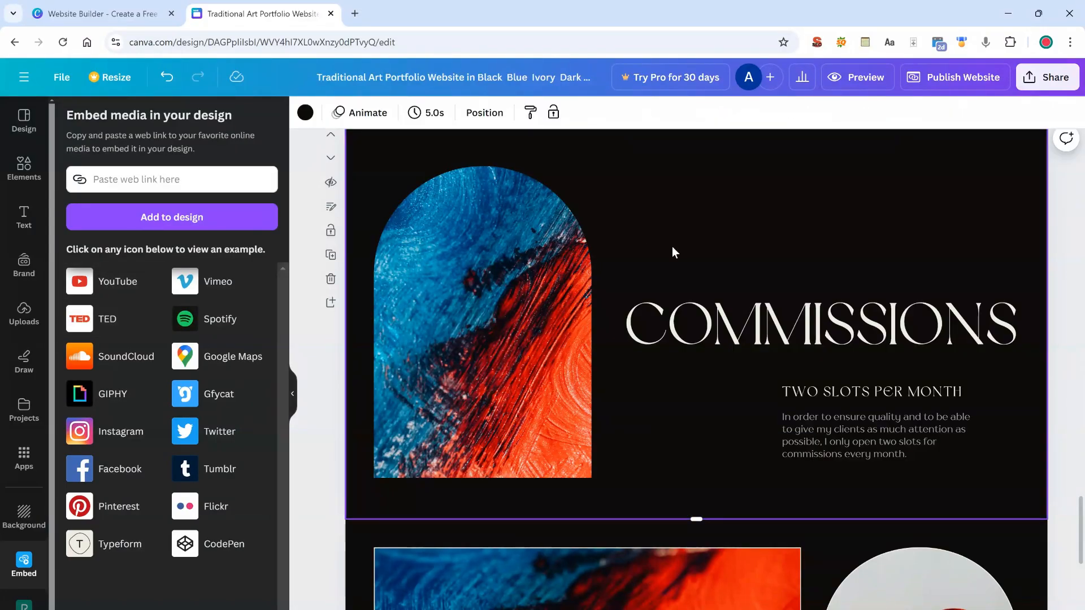
pyautogui.click(81, 291)
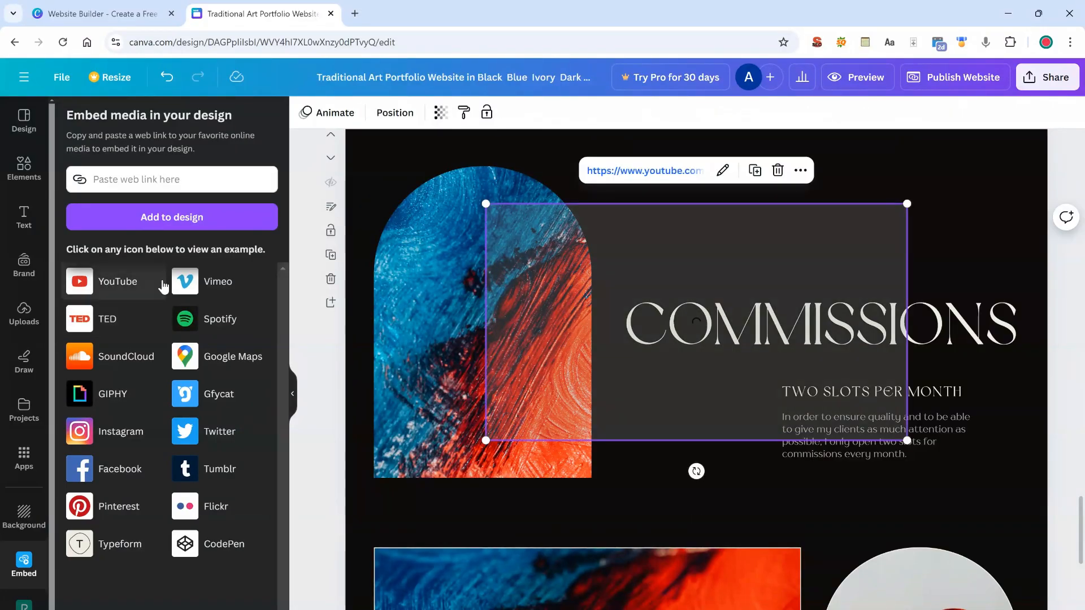
# Shrink the embedded video, place it just above the end of the "COMMISSIONS" heading, and inspect its link settings.
pyautogui.moveTo(758, 232); pyautogui.dragTo(818, 220)
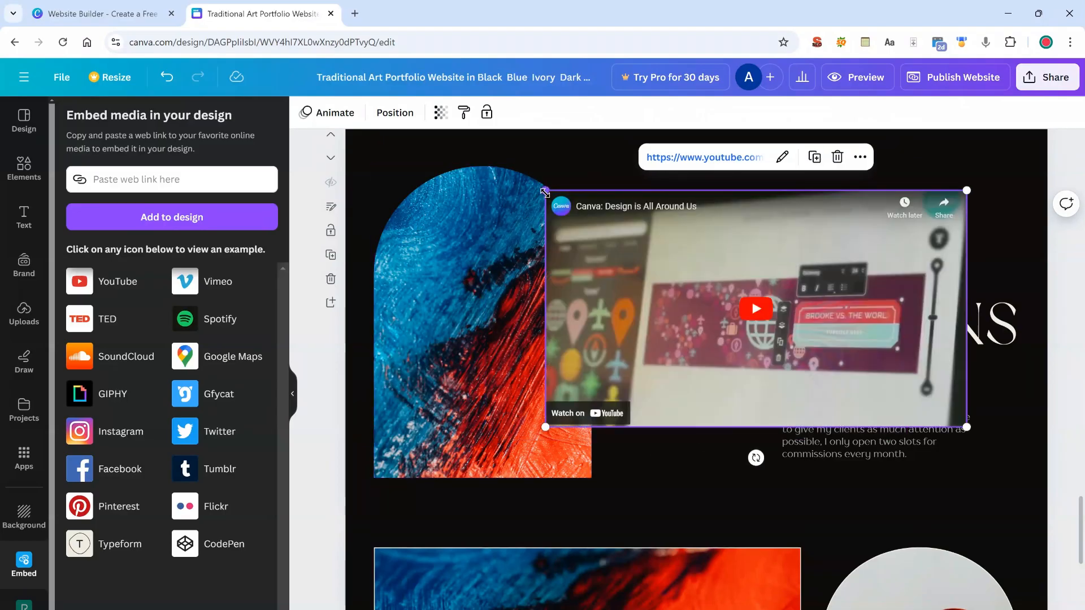
pyautogui.moveTo(545, 192); pyautogui.dragTo(703, 249)
pyautogui.moveTo(758, 349); pyautogui.dragTo(698, 216)
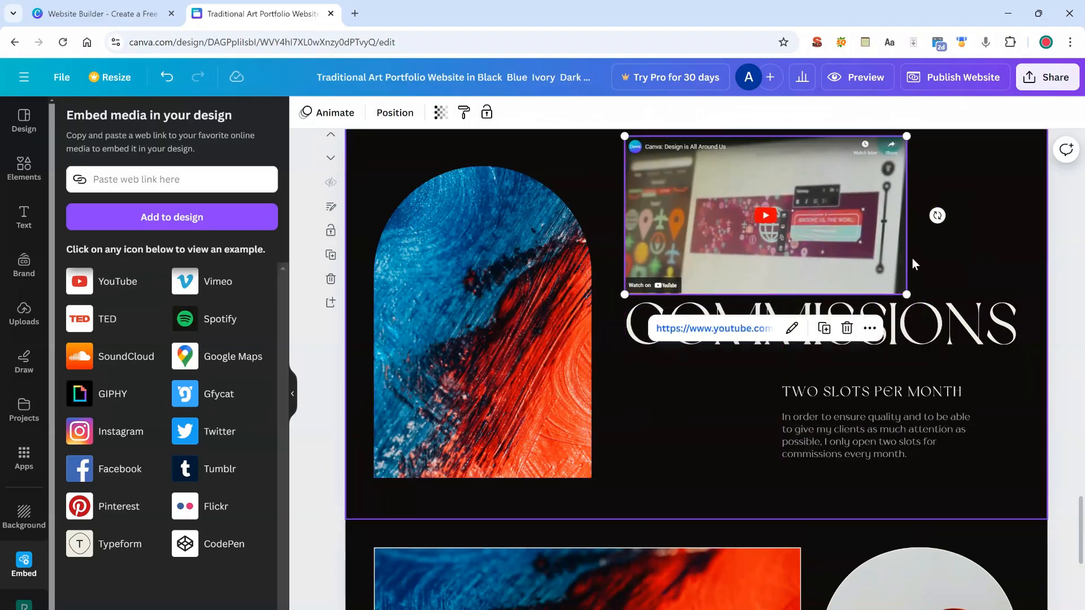
pyautogui.moveTo(835, 245); pyautogui.dragTo(945, 247)
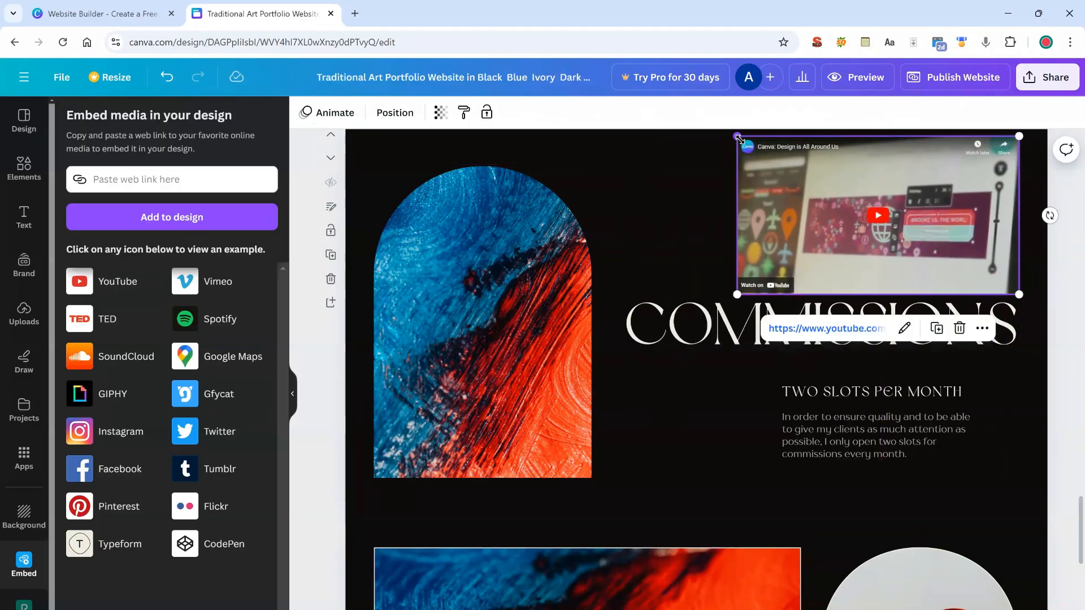
pyautogui.moveTo(740, 148); pyautogui.dragTo(781, 151)
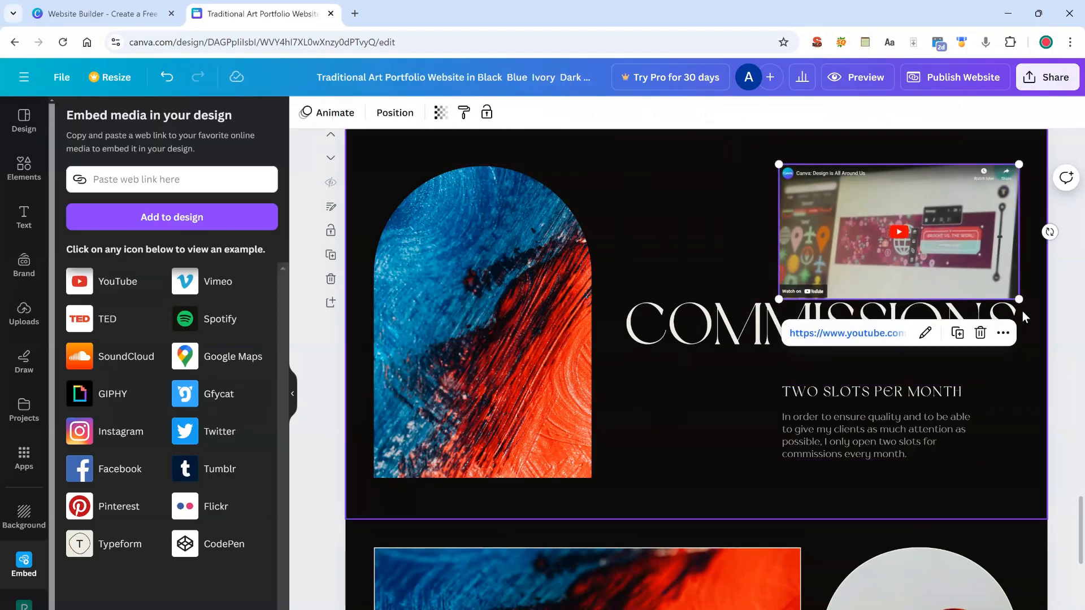
pyautogui.moveTo(1019, 299); pyautogui.dragTo(1008, 295)
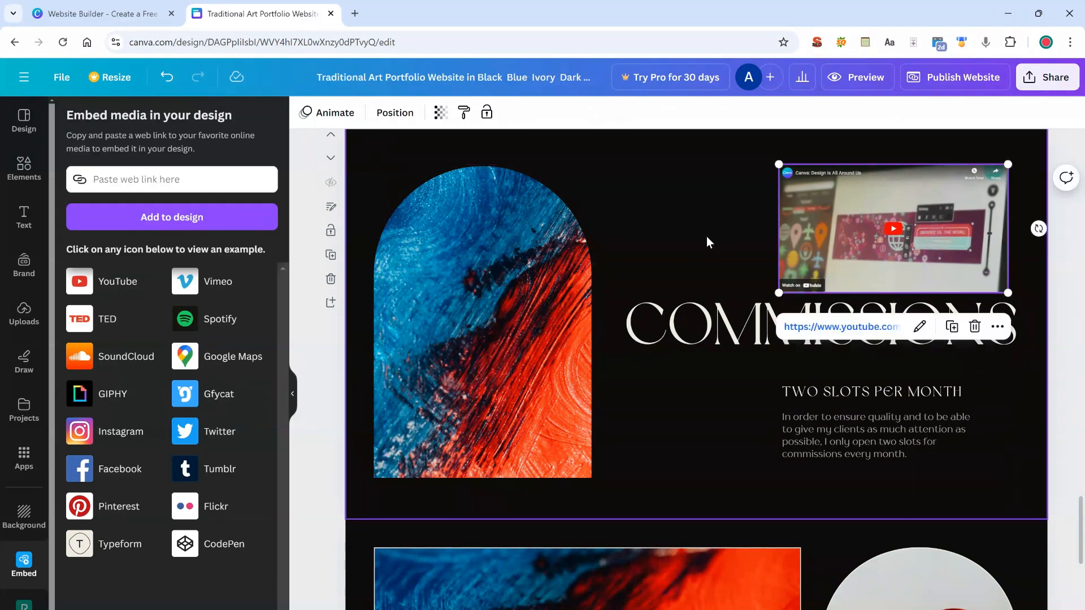
pyautogui.click(919, 328)
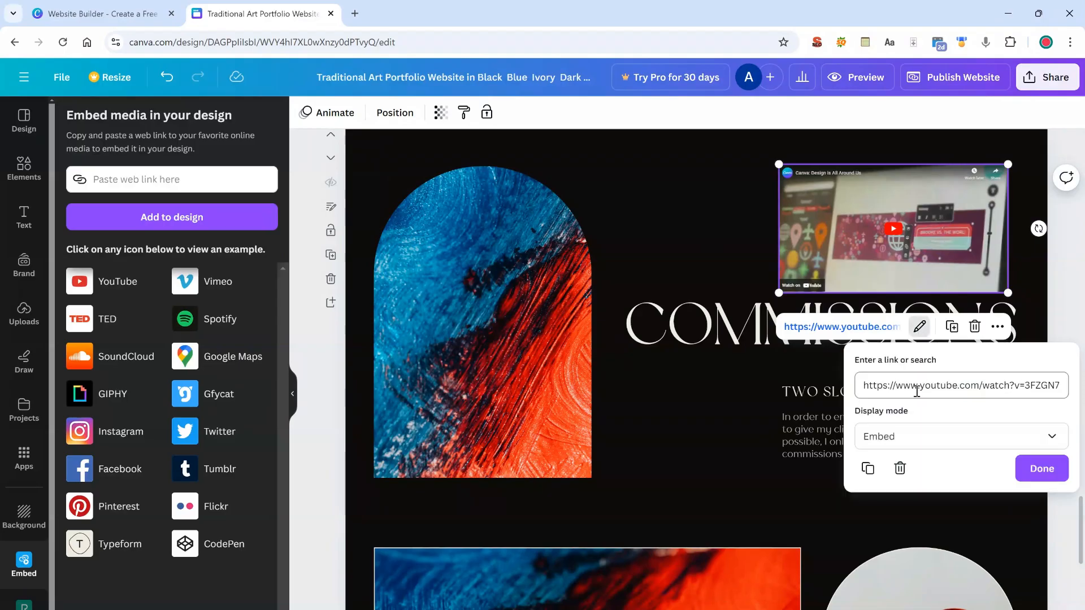
pyautogui.click(631, 234)
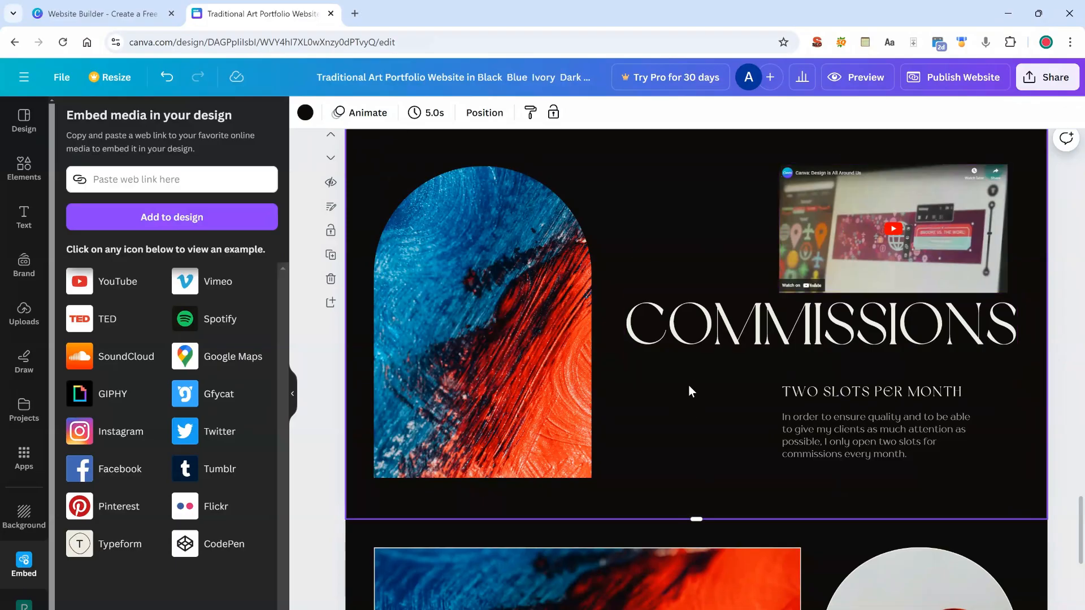
# Search the graphics for "paintbrush" and add the orange-handled brush with the green tip to the "TIMELINE" section.
pyautogui.scroll(-5, 689, 390)
pyautogui.scroll(-2, 688, 389)
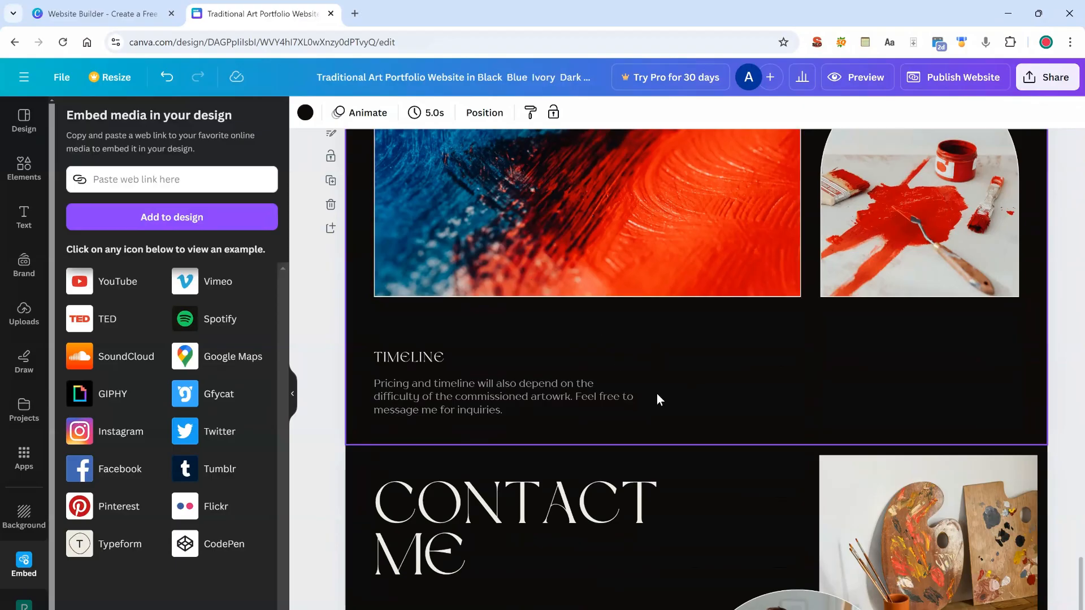
pyautogui.scroll(3, 564, 316)
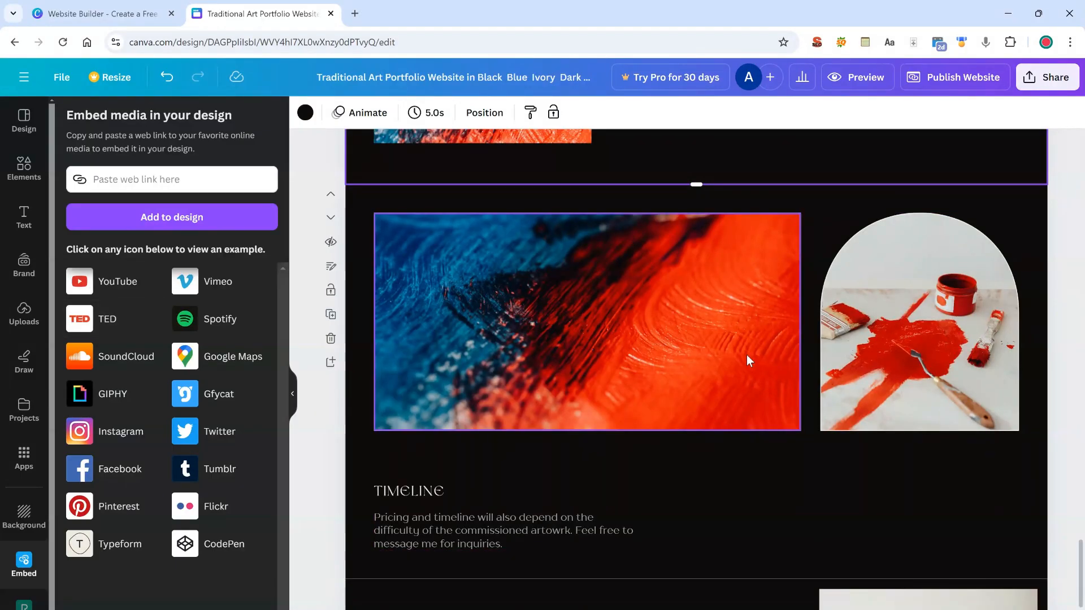
pyautogui.click(24, 169)
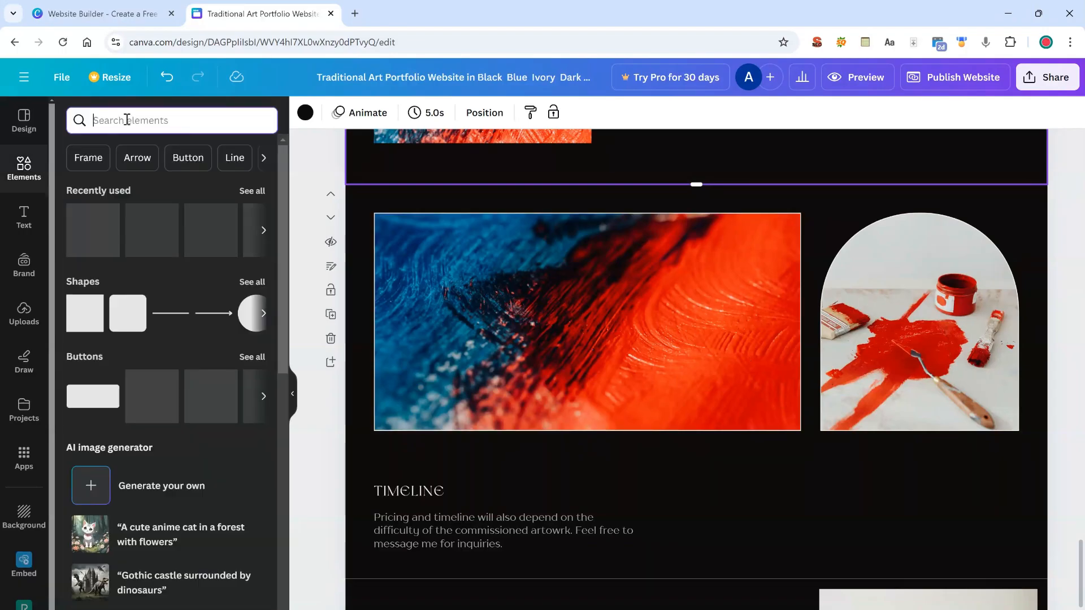
pyautogui.write('pain')
pyautogui.write('tbrush')
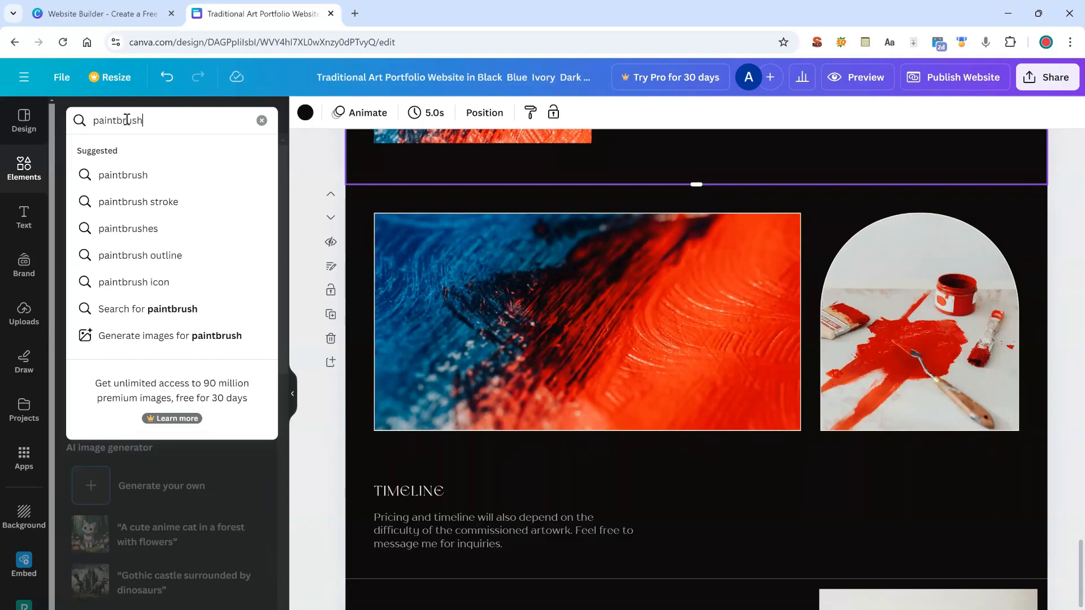
pyautogui.press('Return')
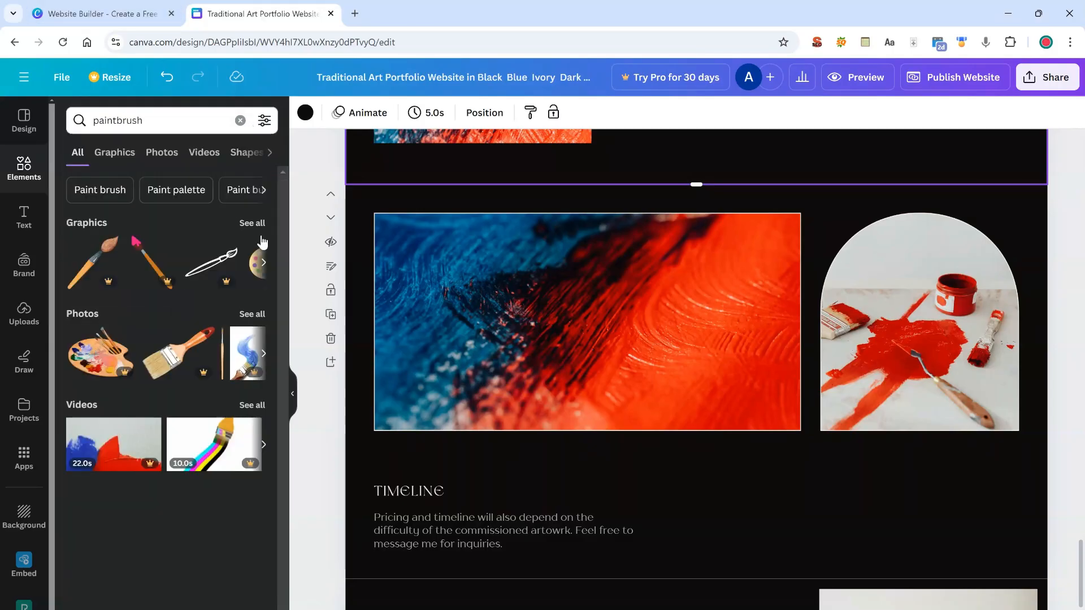
pyautogui.click(252, 223)
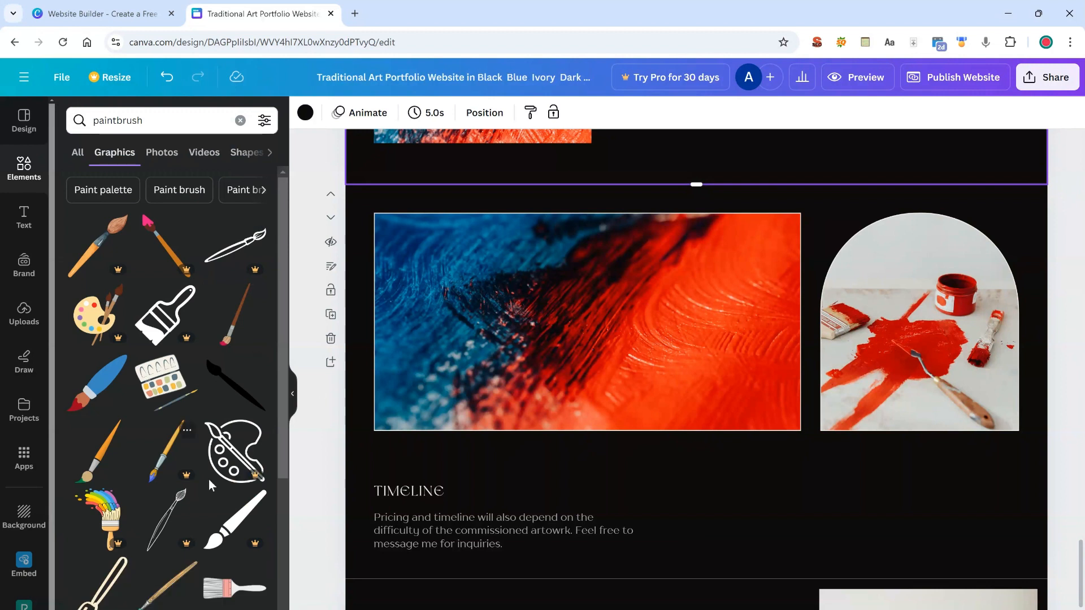
pyautogui.click(111, 458)
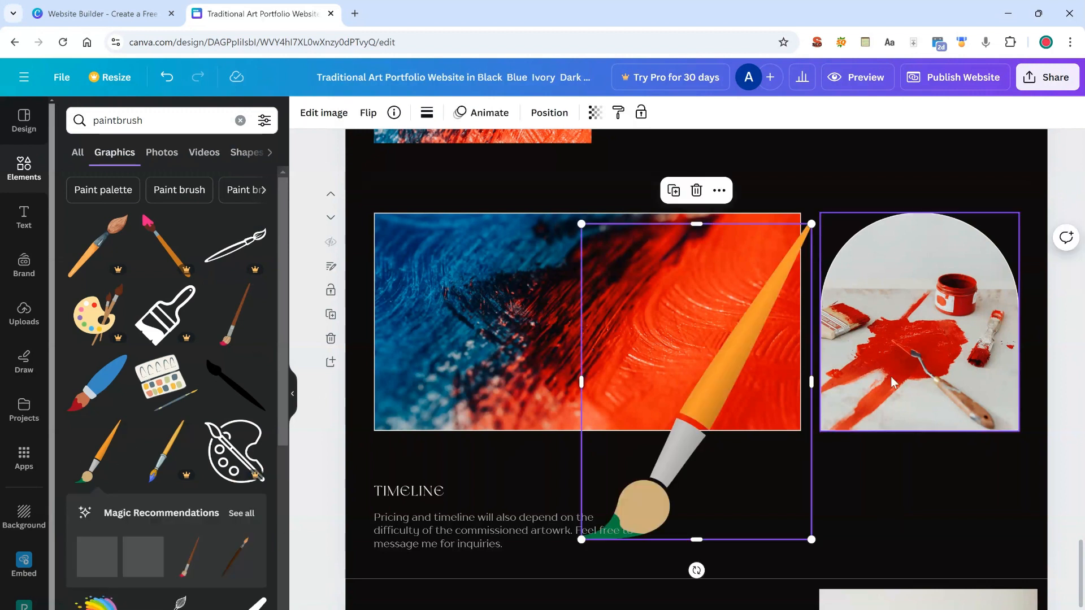
# Shrink the paintbrush graphic and place it beneath the arched red paint photo, across from the "TIMELINE" text.
pyautogui.moveTo(581, 223); pyautogui.dragTo(805, 323)
pyautogui.moveTo(791, 496)
pyautogui.mouseDown()
pyautogui.moveTo(866, 495)
pyautogui.moveTo(834, 497)
pyautogui.moveTo(834, 509)
pyautogui.mouseUp()
pyautogui.moveTo(795, 430); pyautogui.dragTo(808, 439)
pyautogui.moveTo(860, 498); pyautogui.dragTo(929, 497)
pyautogui.click(733, 492)
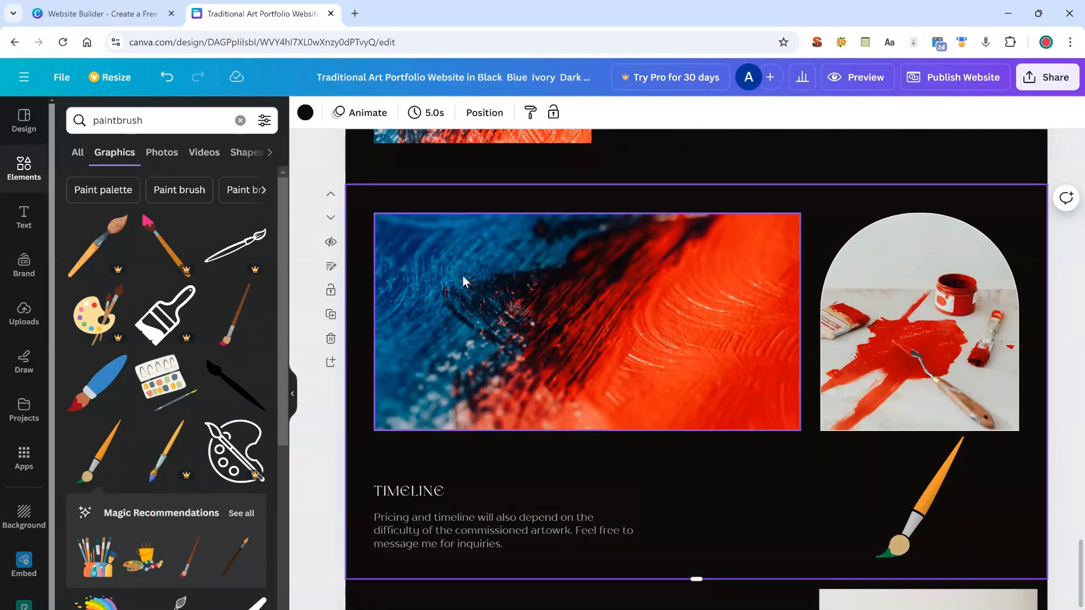
# Add the Colosseum Google map to the "CONTACT ME" section and check its link settings, keeping the Embed display mode.
pyautogui.scroll(-6, 714, 454)
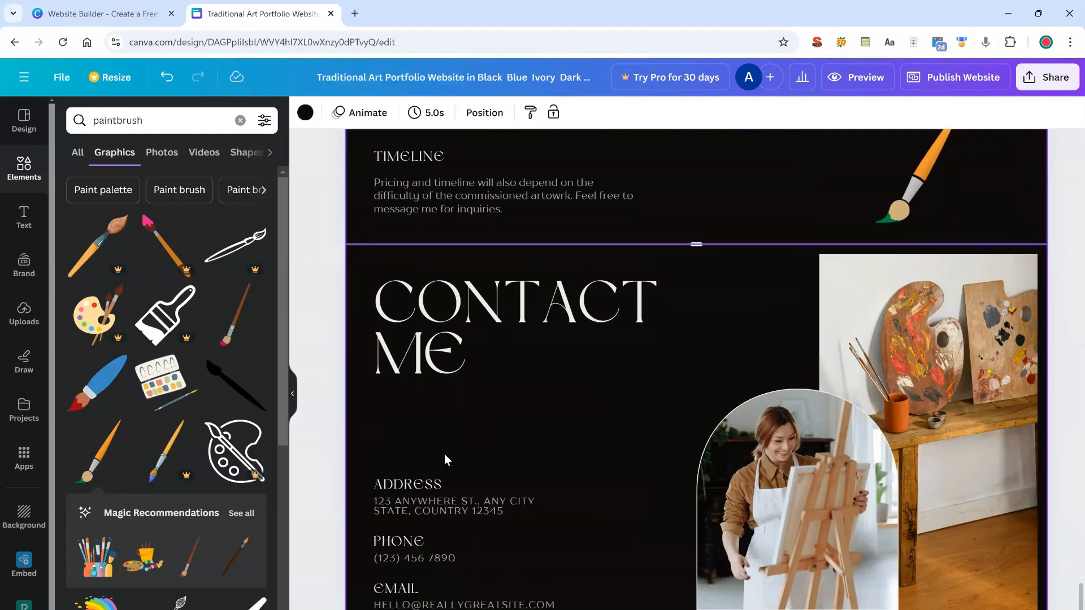
pyautogui.click(733, 360)
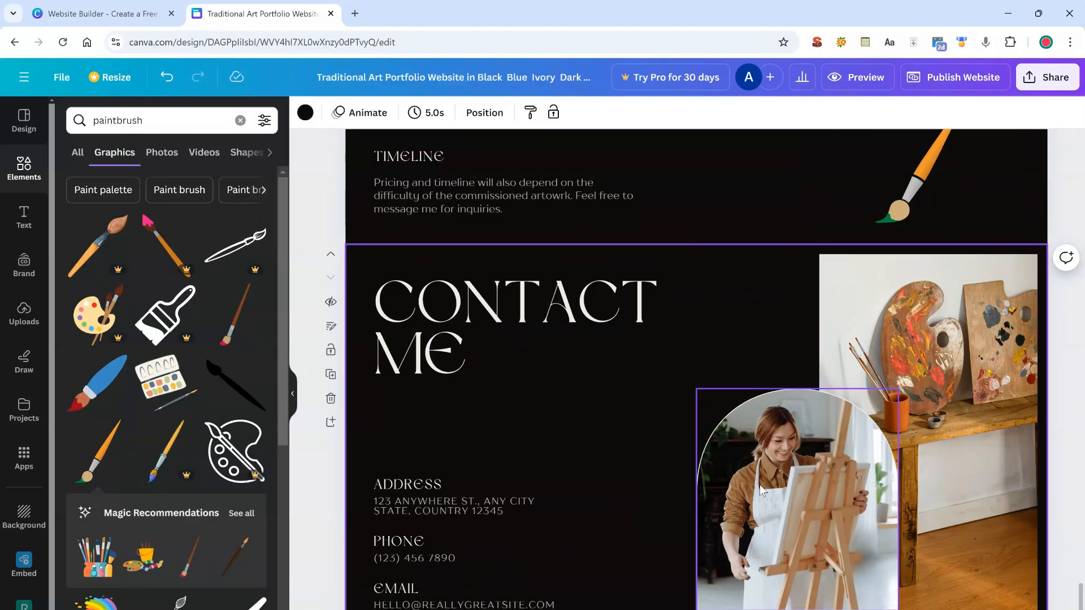
pyautogui.scroll(-1, 29, 554)
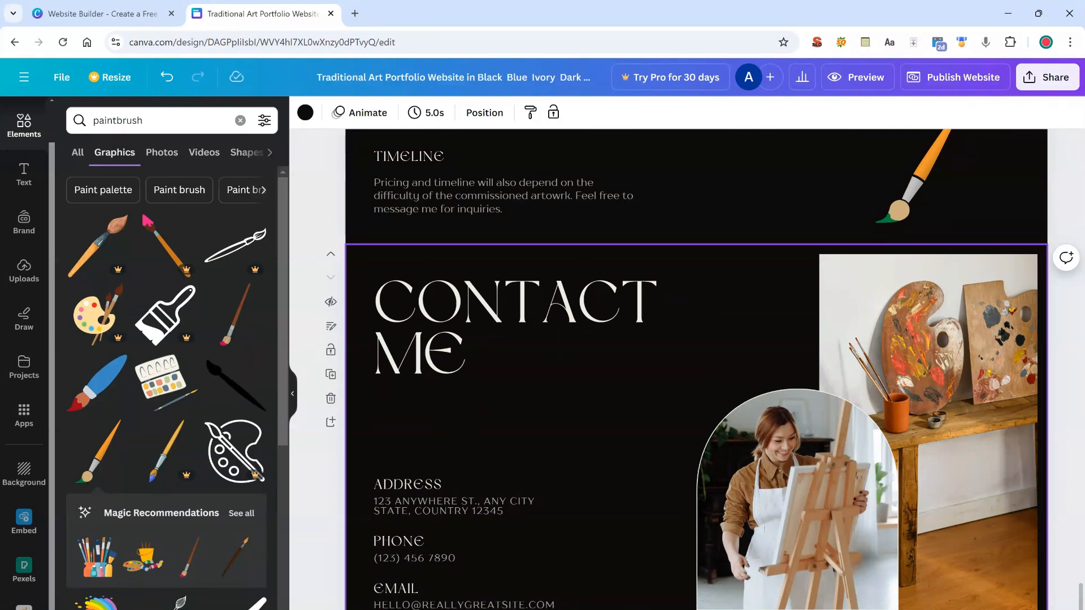
pyautogui.click(23, 608)
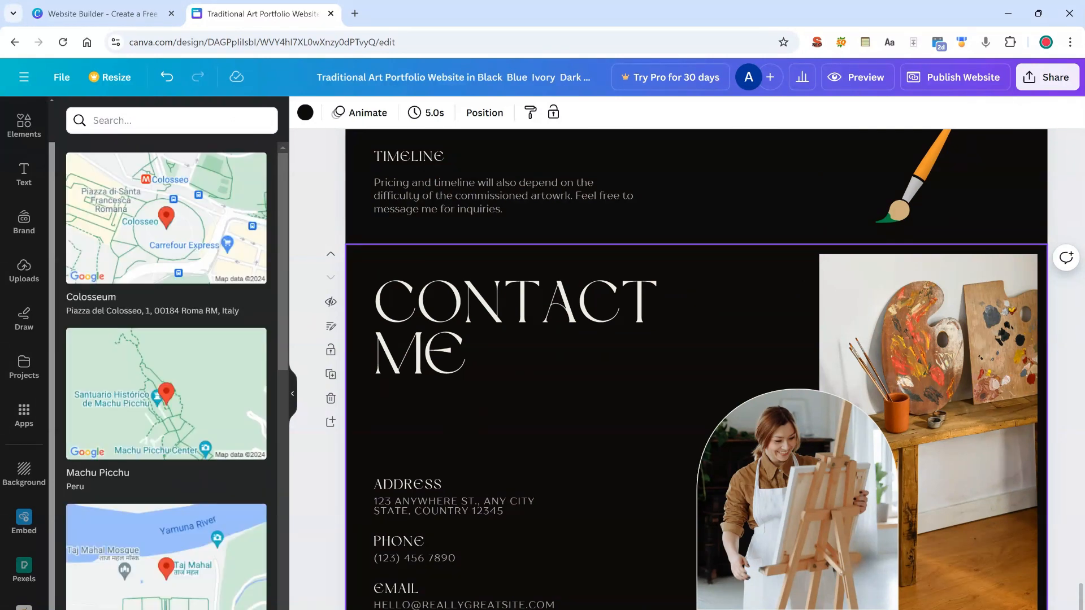
pyautogui.moveTo(131, 235); pyautogui.dragTo(673, 376)
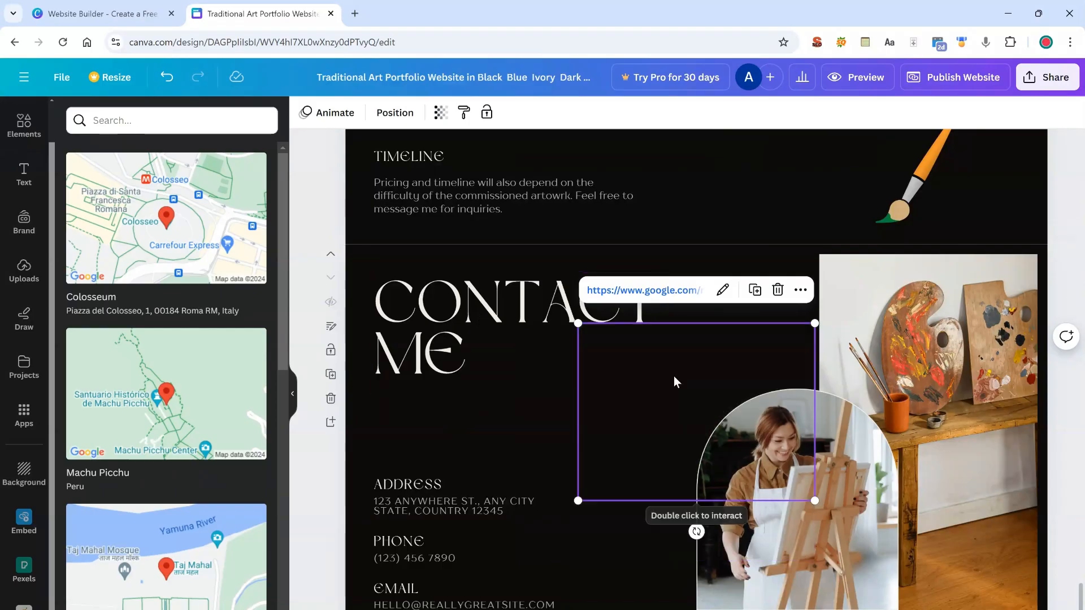
pyautogui.click(722, 290)
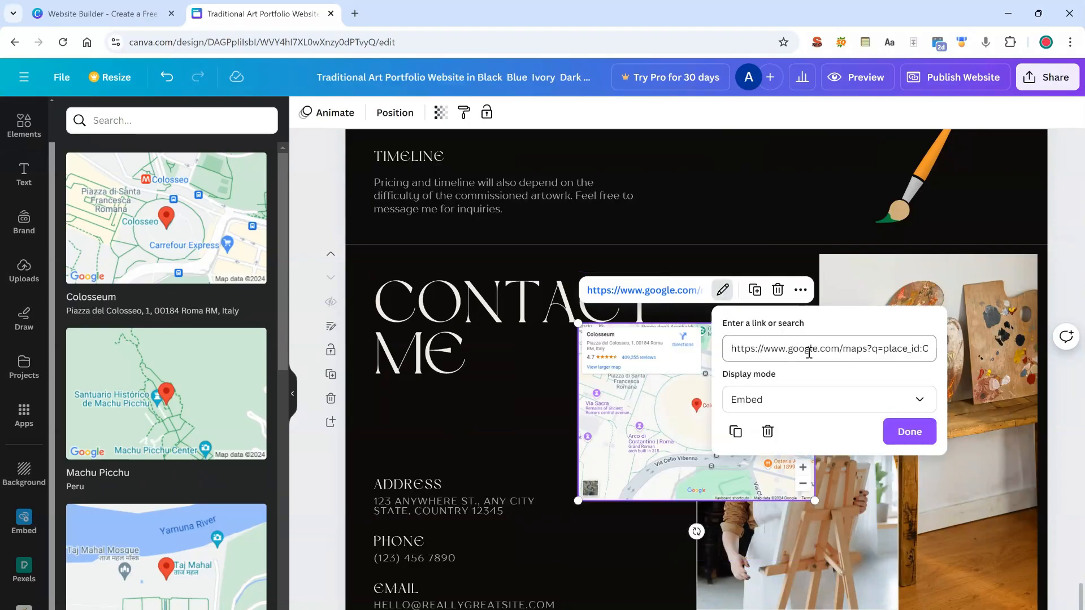
pyautogui.click(908, 432)
# Shrink the Colosseum map and place it between the "CONTACT ME" heading and the "ADDRESS" label, aligned with the text's starting edge.
pyautogui.moveTo(577, 324); pyautogui.dragTo(483, 420)
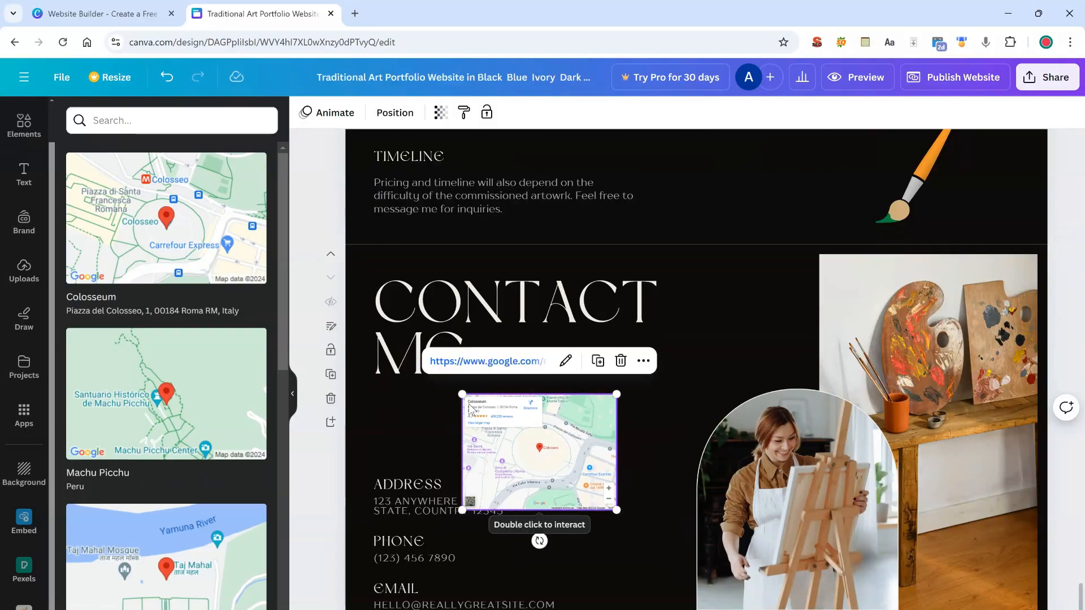
pyautogui.moveTo(462, 395); pyautogui.dragTo(496, 420)
pyautogui.moveTo(544, 459); pyautogui.dragTo(421, 425)
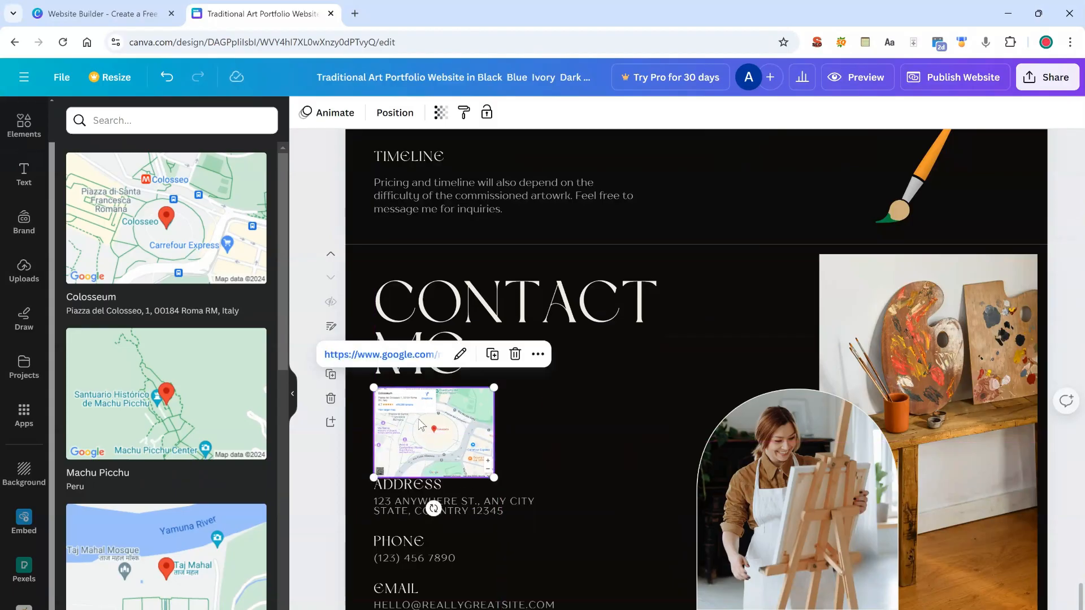
pyautogui.click(374, 494)
pyautogui.click(603, 417)
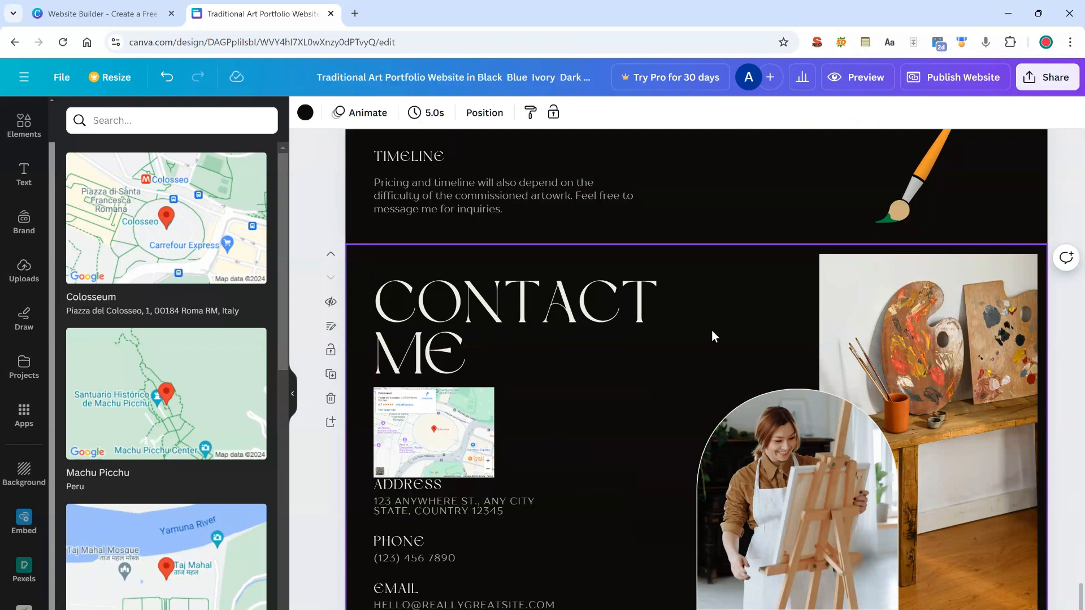
# Move the "CONTACT ME" section up two places and return it to the end of the page.
pyautogui.click(330, 255)
pyautogui.click(330, 256)
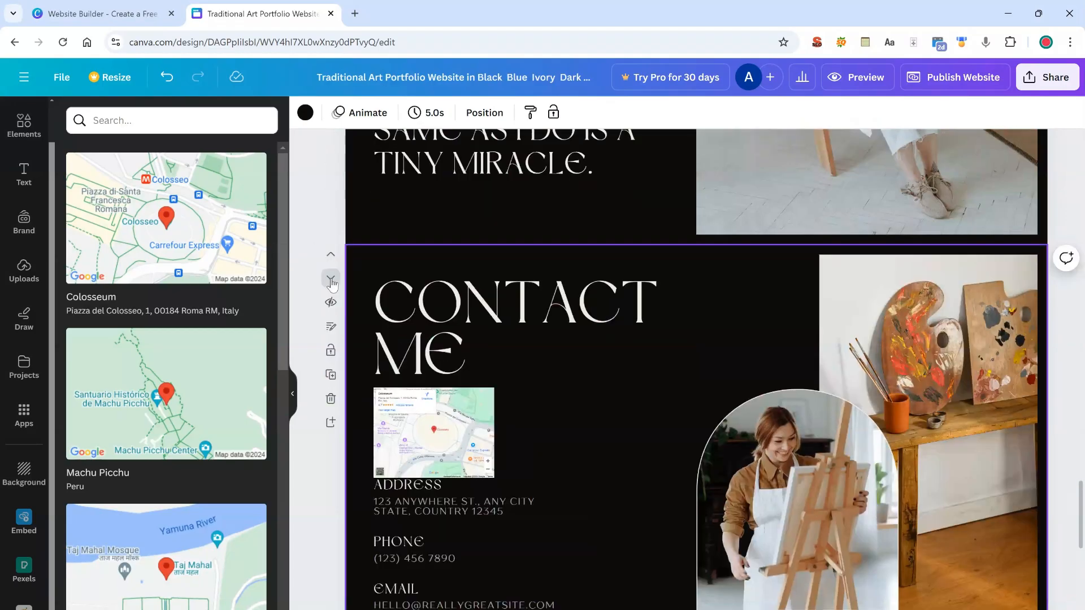
pyautogui.click(331, 277)
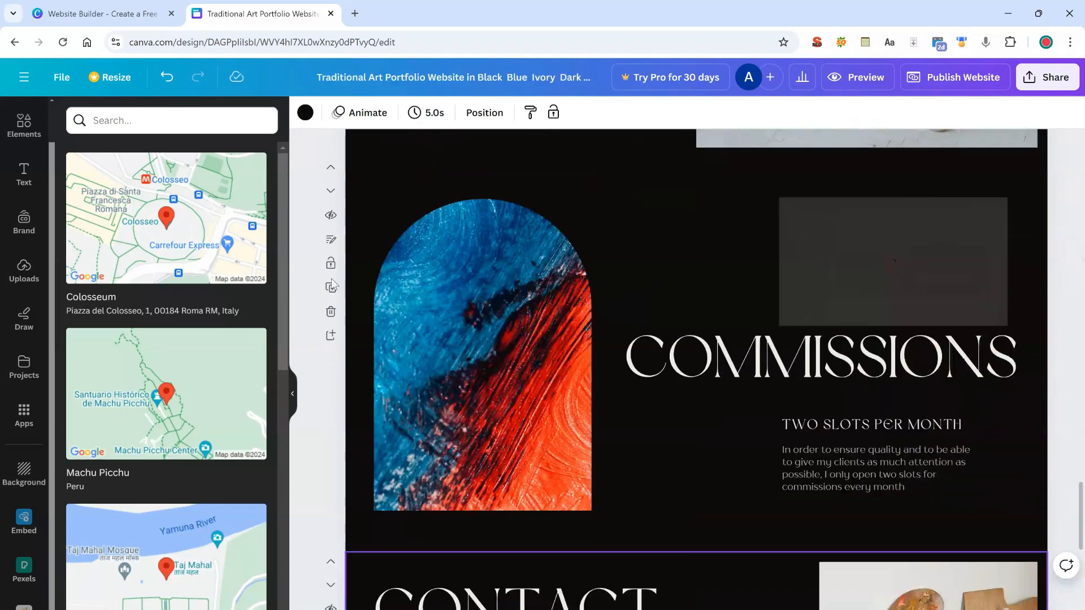
pyautogui.click(330, 278)
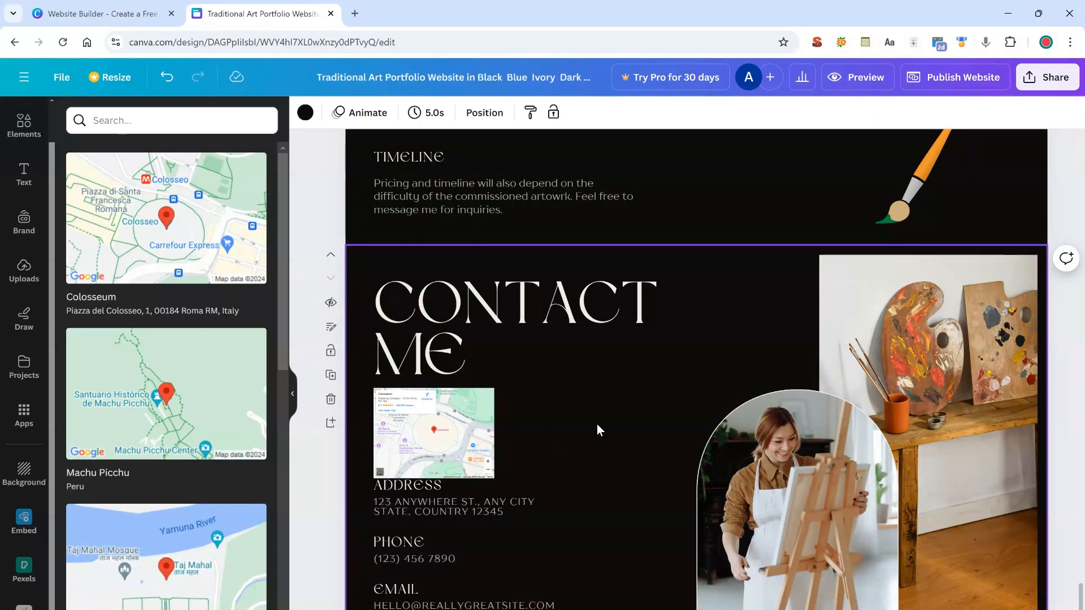
# Duplicate the oval outline and "GET TO KNOW MY ART" text in the opening section, placing the copied button beside the original.
pyautogui.scroll(20, 596, 423)
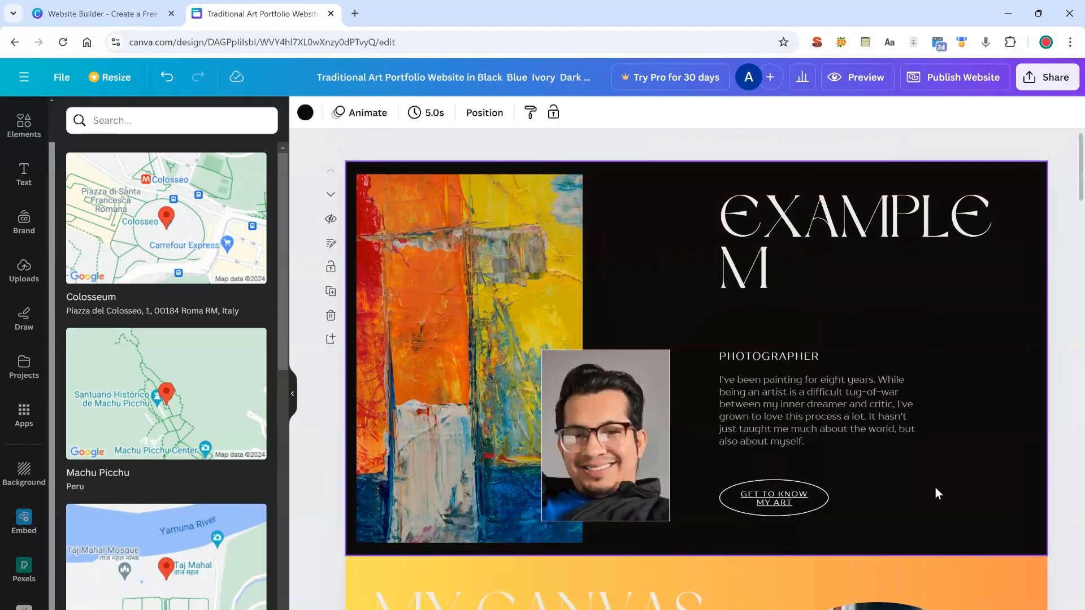
pyautogui.scroll(-1, 934, 487)
pyautogui.click(781, 421)
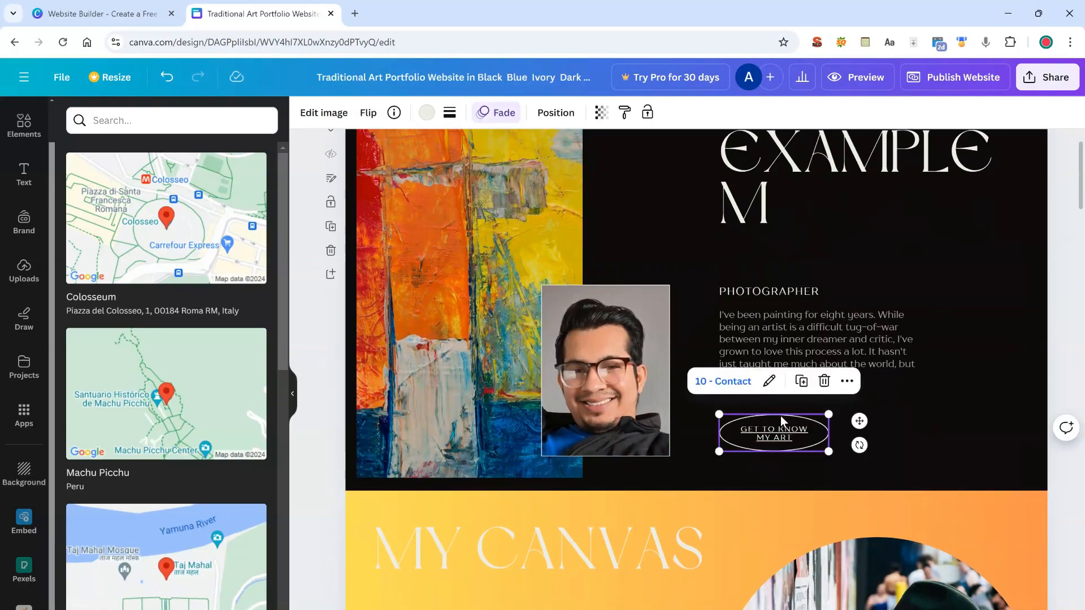
pyautogui.moveTo(812, 454); pyautogui.dragTo(923, 445)
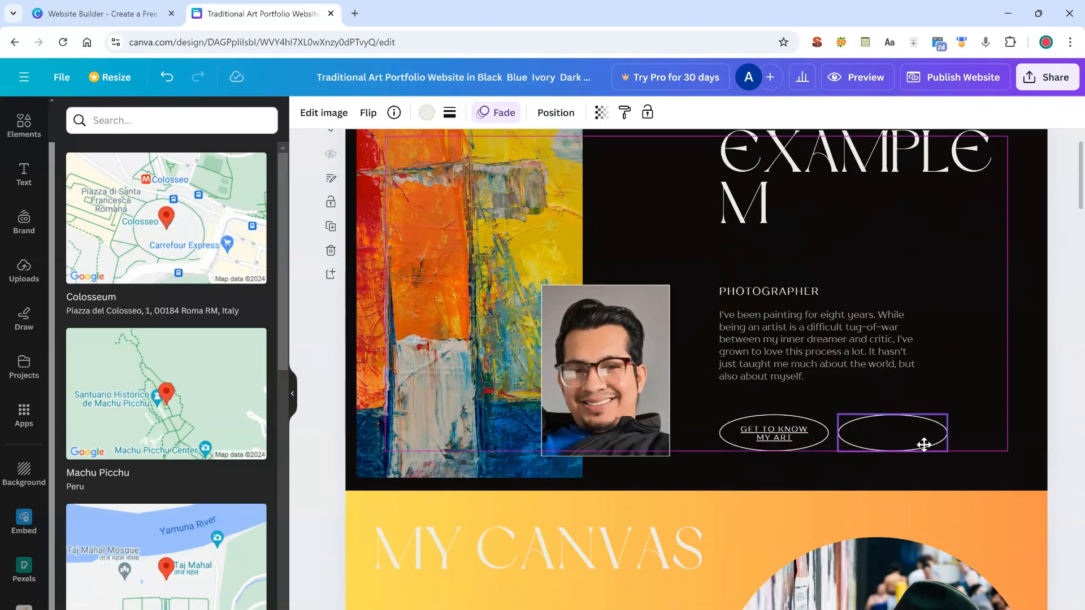
pyautogui.click(803, 434)
pyautogui.moveTo(803, 434); pyautogui.dragTo(885, 434)
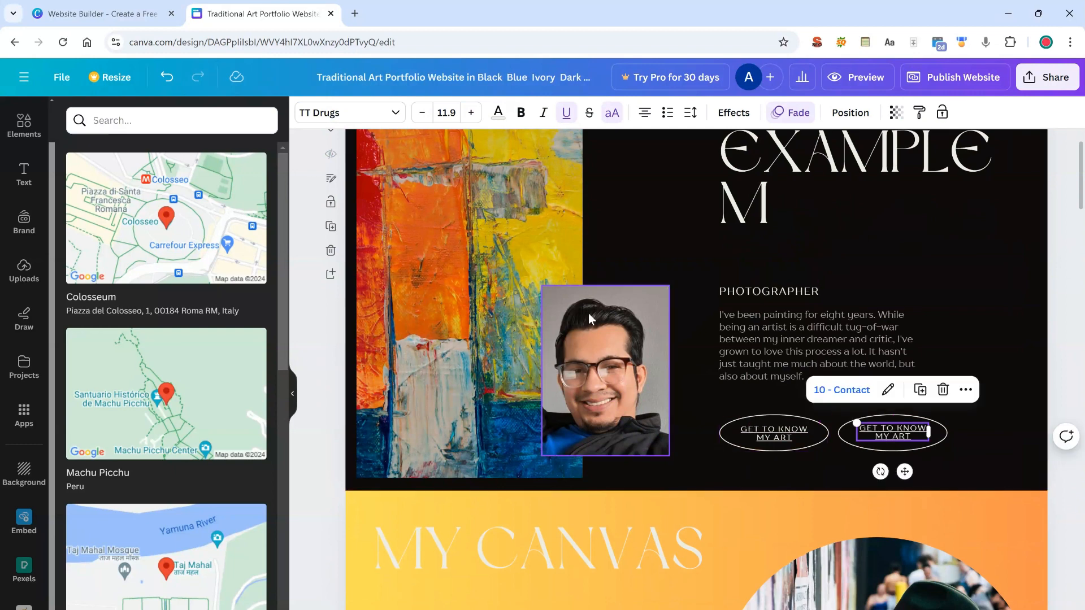
# Check the link targets of both "GET TO KNOW MY ART" labels and look over the adjoining "MY CANVAS" section.
pyautogui.scroll(1, 652, 289)
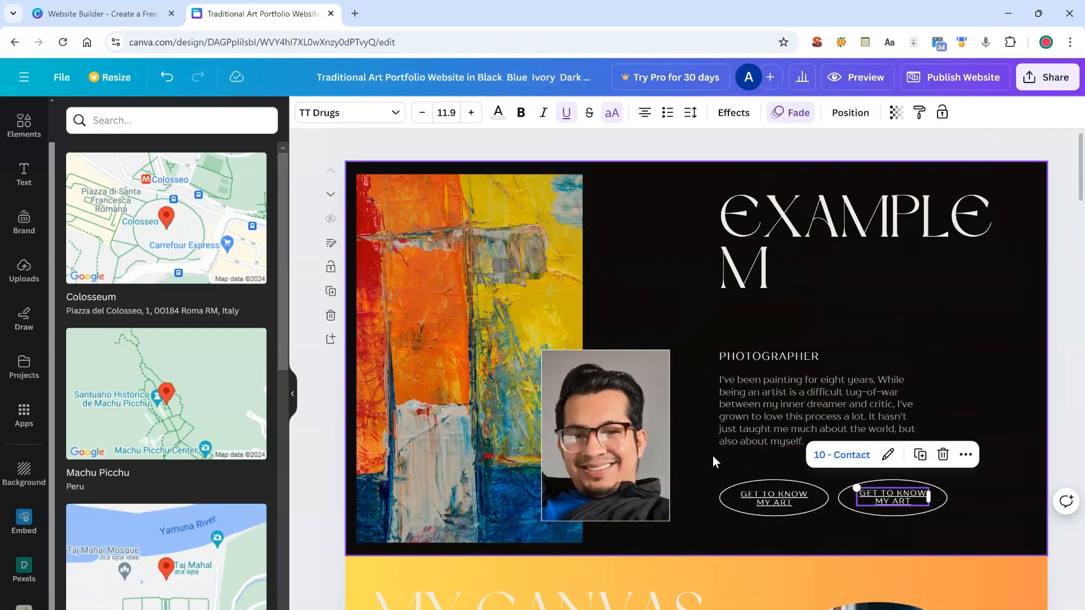
pyautogui.click(775, 499)
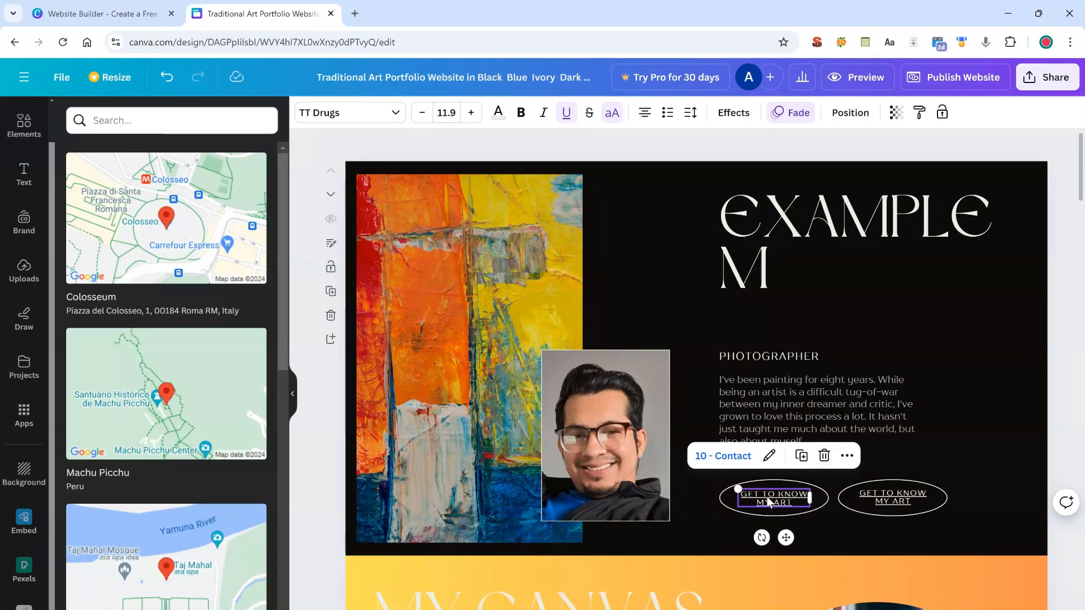
pyautogui.click(898, 498)
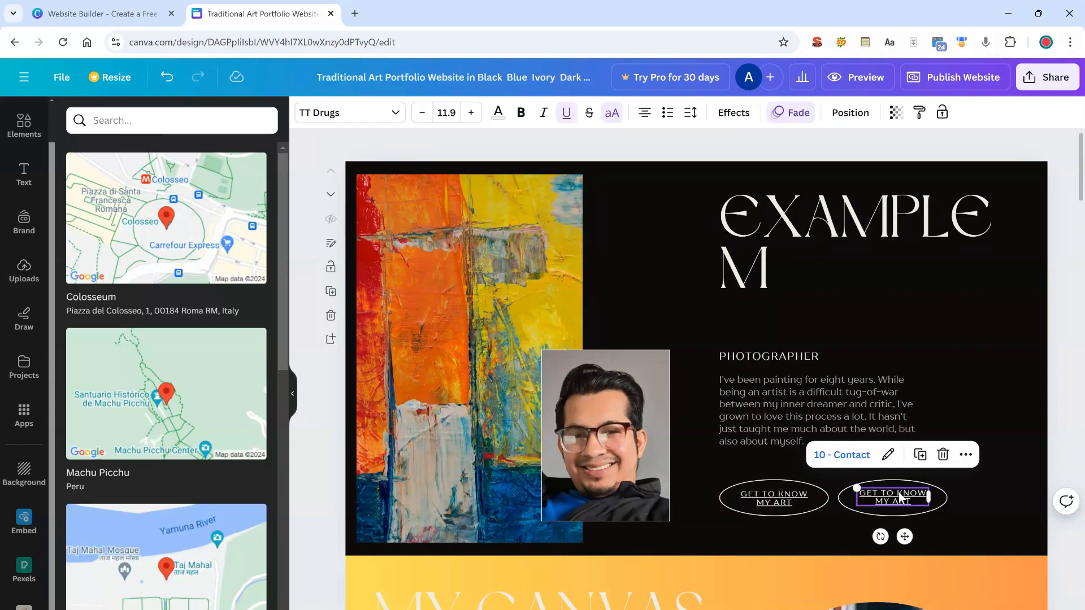
pyautogui.scroll(-5, 898, 498)
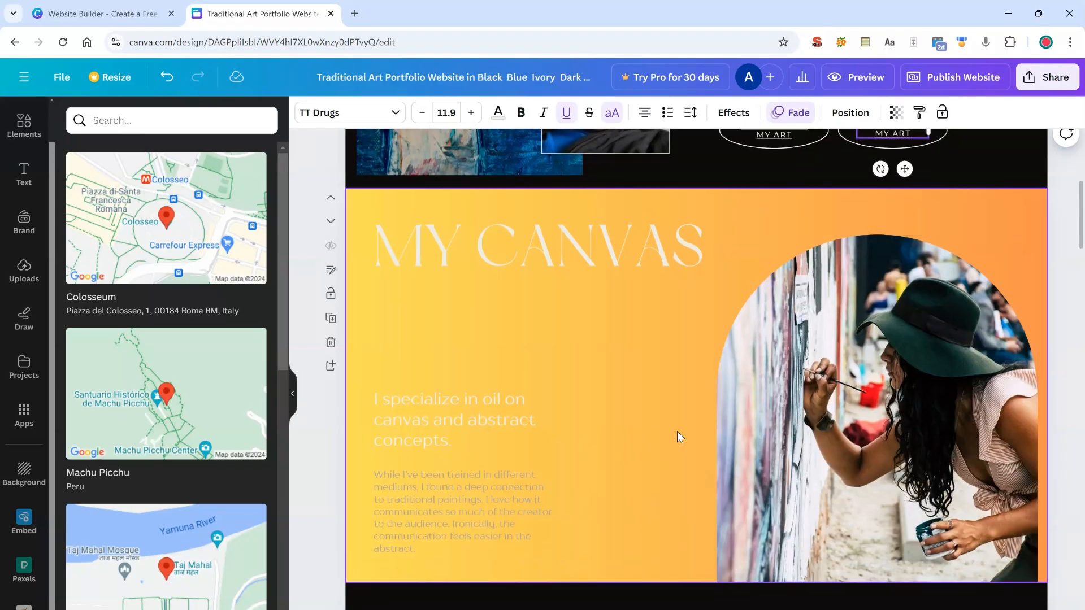
pyautogui.scroll(5, 678, 434)
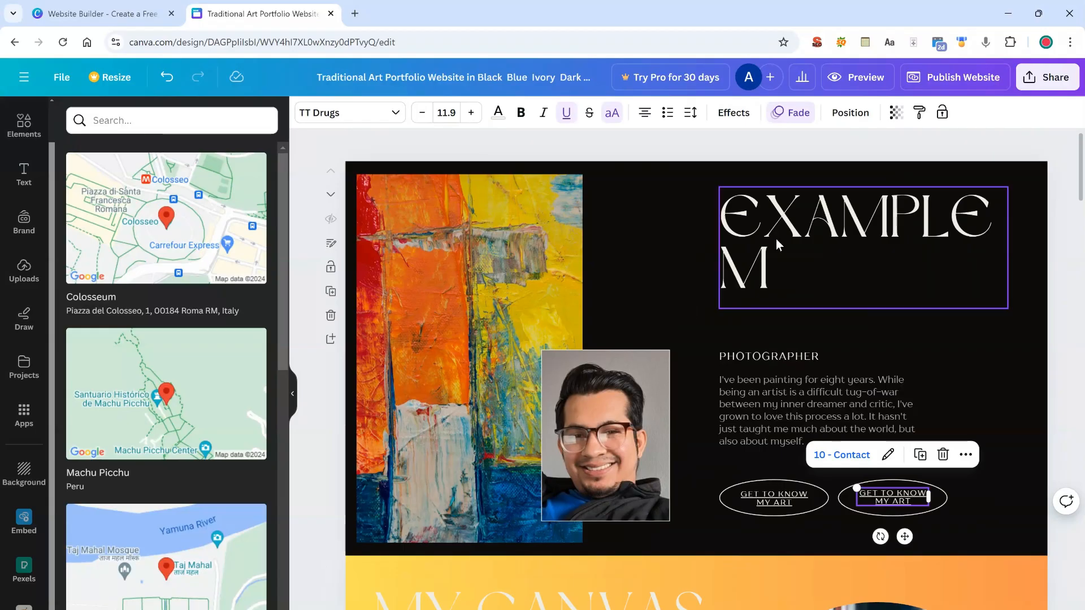
# Review the website's publishing options and URL, look at the custom domain choices including "Buy a new domain", and close them without publishing.
pyautogui.click(967, 84)
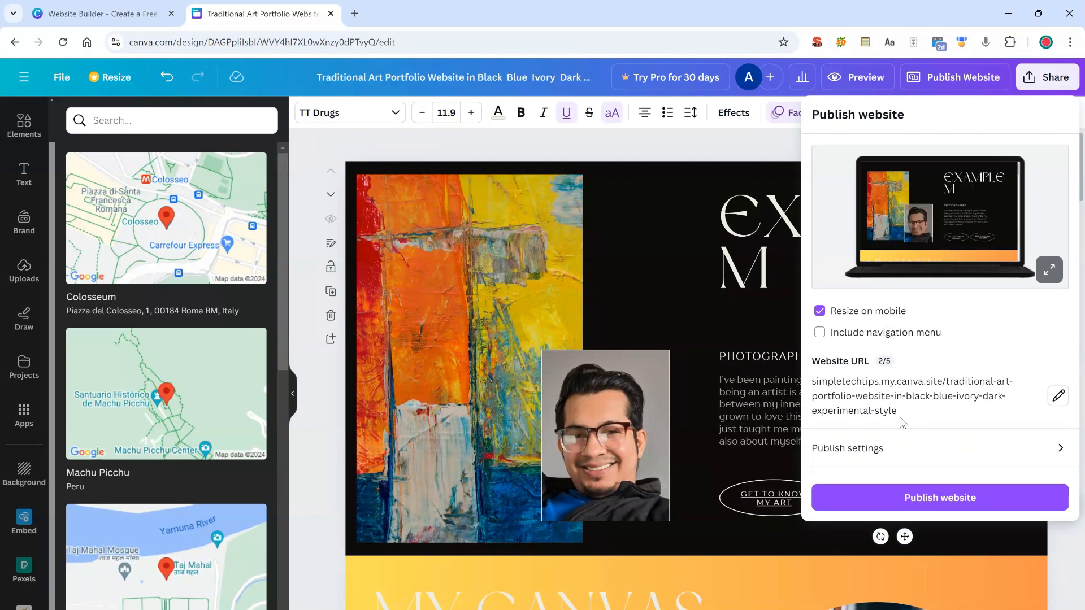
pyautogui.click(1056, 396)
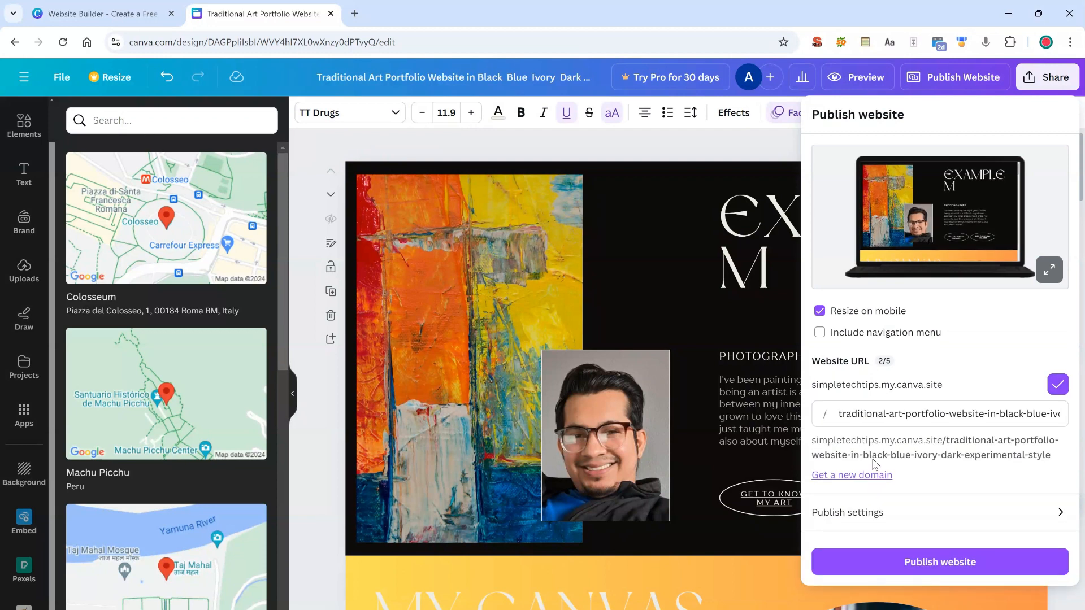
pyautogui.click(863, 476)
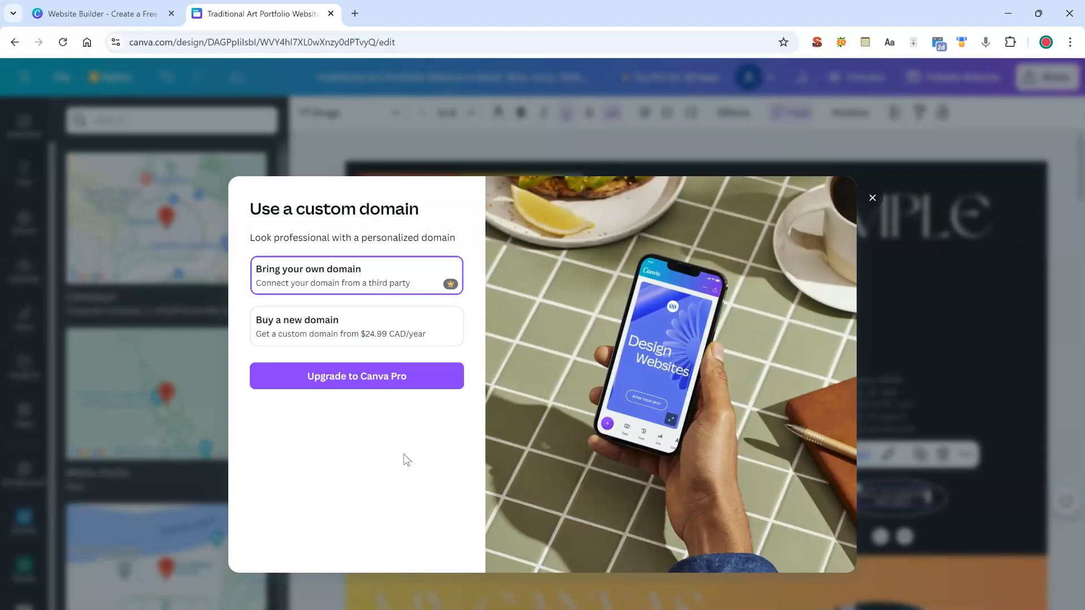
pyautogui.click(363, 334)
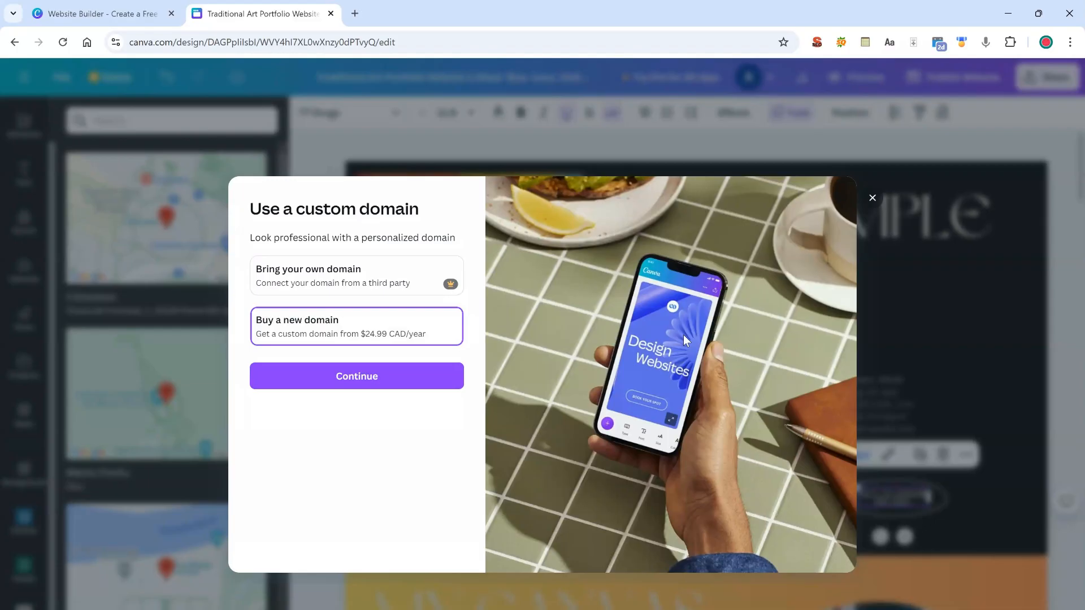
pyautogui.click(871, 199)
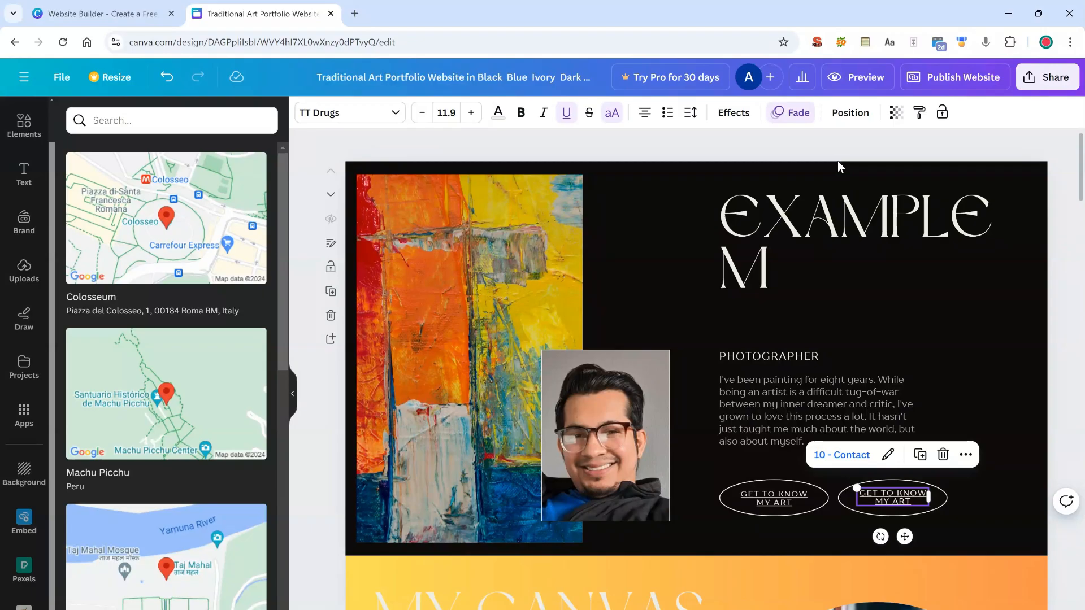
# Preview the website in desktop view, examine every section from the opening to "CONTACT ME", and return to the editor.
pyautogui.click(860, 78)
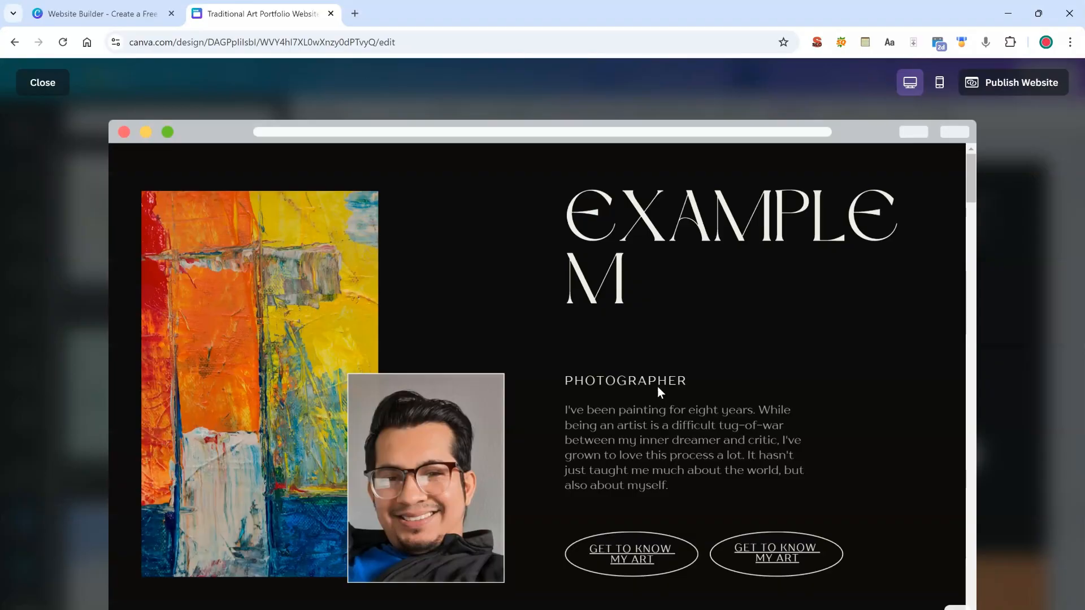
pyautogui.scroll(-1, 699, 359)
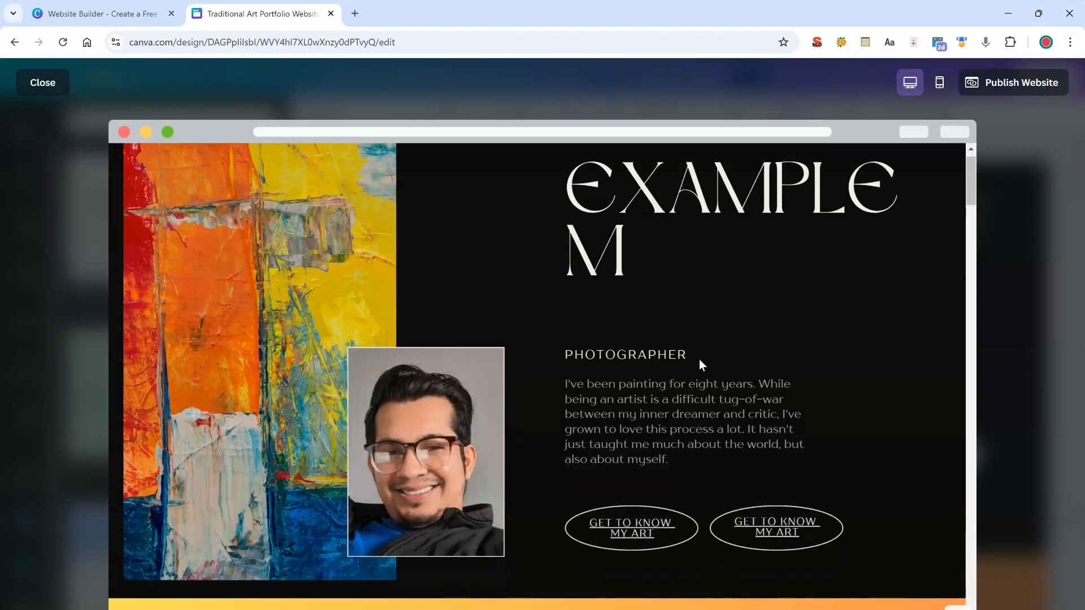
pyautogui.scroll(1, 274, 365)
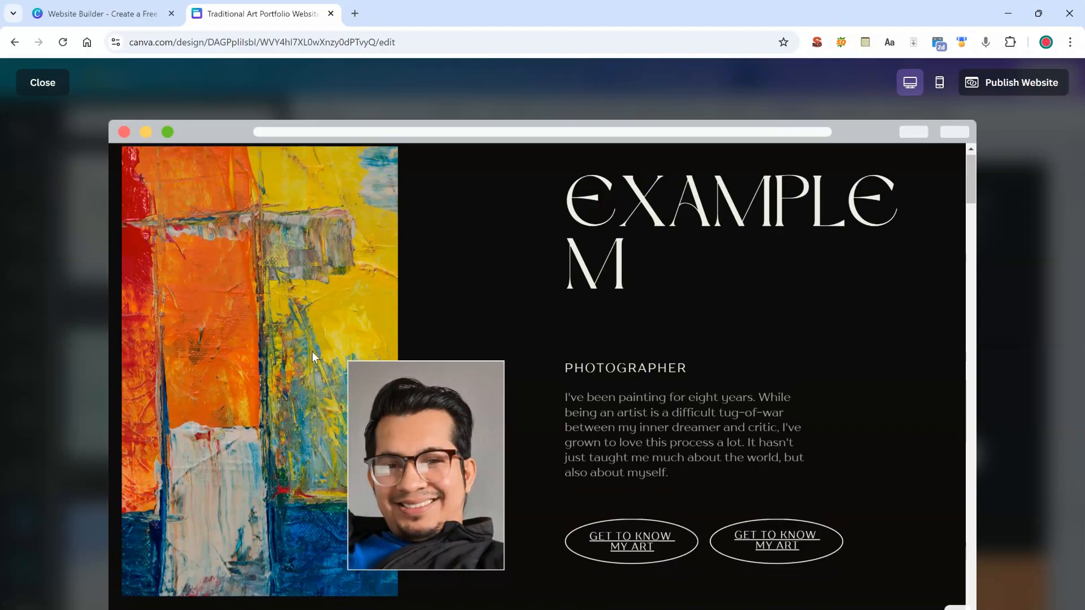
pyautogui.scroll(-2, 554, 382)
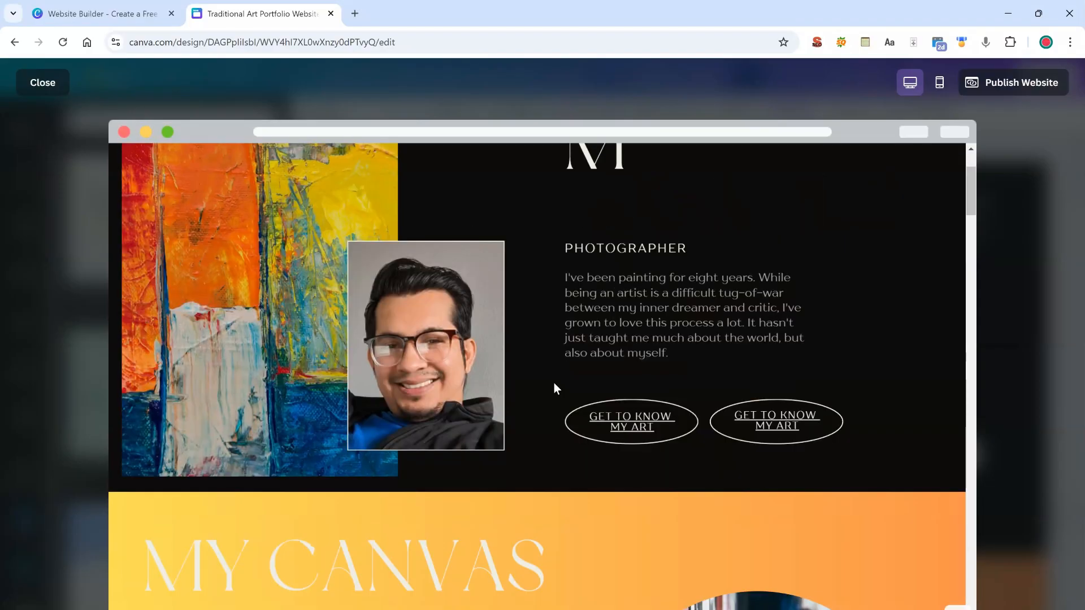
pyautogui.scroll(-1, 553, 382)
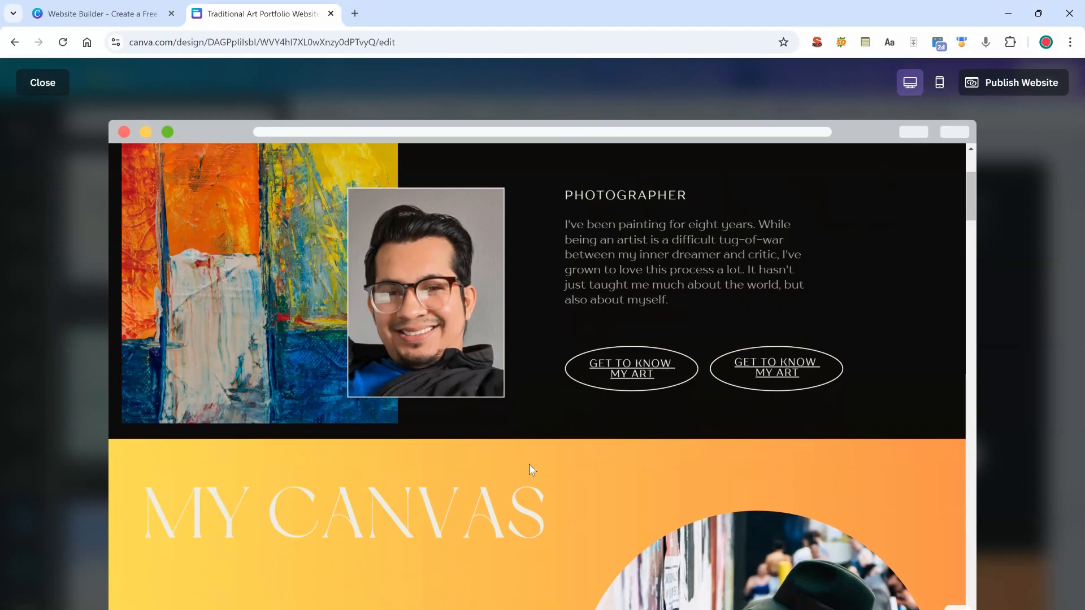
pyautogui.scroll(-5, 528, 464)
pyautogui.scroll(-2, 577, 366)
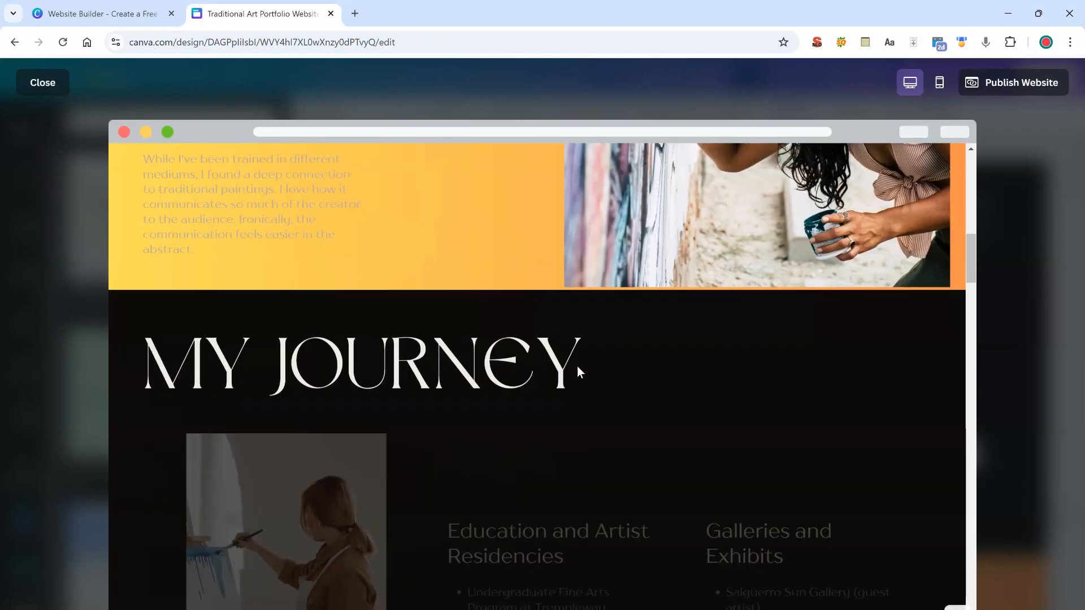
pyautogui.scroll(4, 577, 366)
pyautogui.scroll(-5, 425, 365)
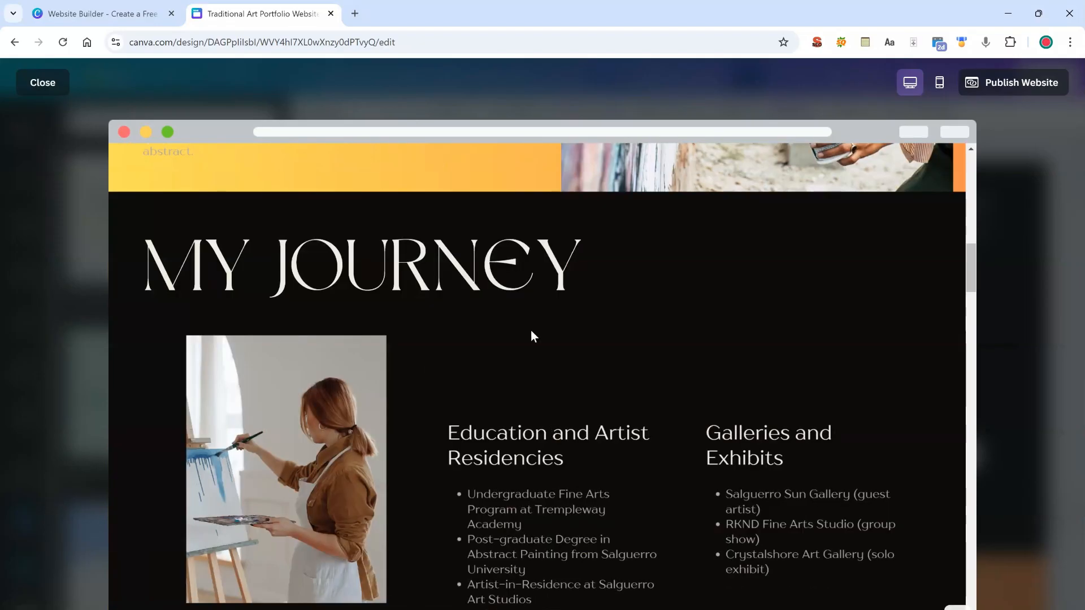
pyautogui.scroll(-3, 531, 334)
pyautogui.scroll(2, 514, 328)
pyautogui.scroll(-8, 516, 329)
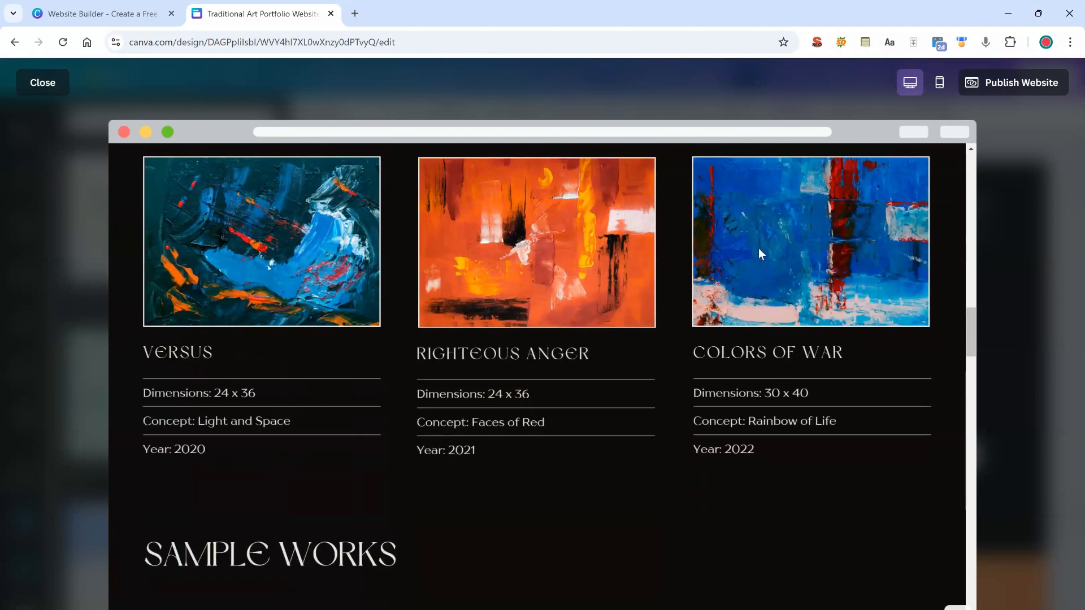
pyautogui.scroll(-6, 577, 405)
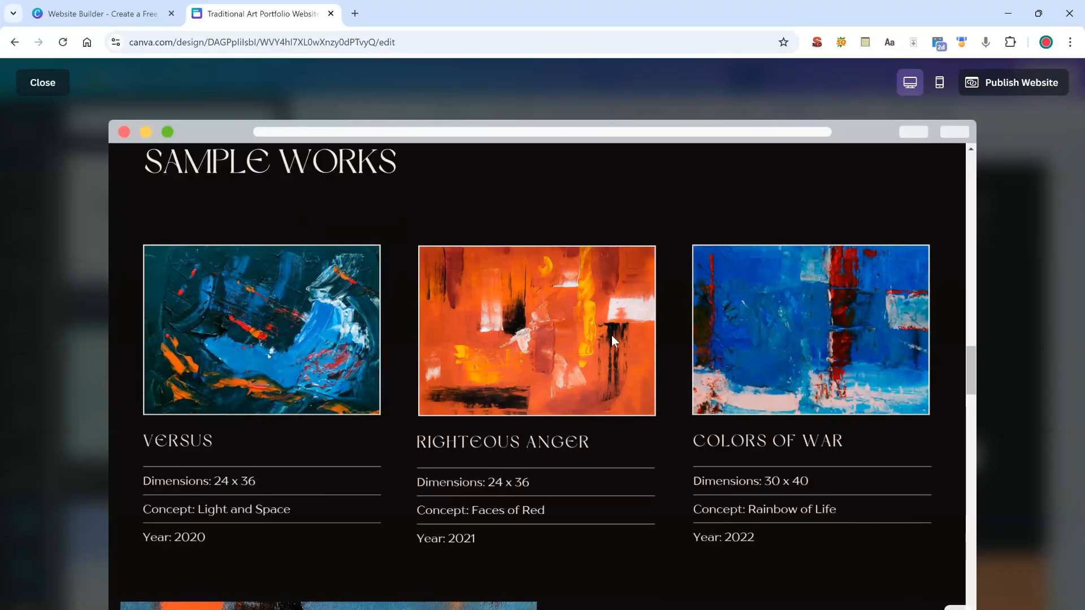
pyautogui.scroll(-10, 612, 337)
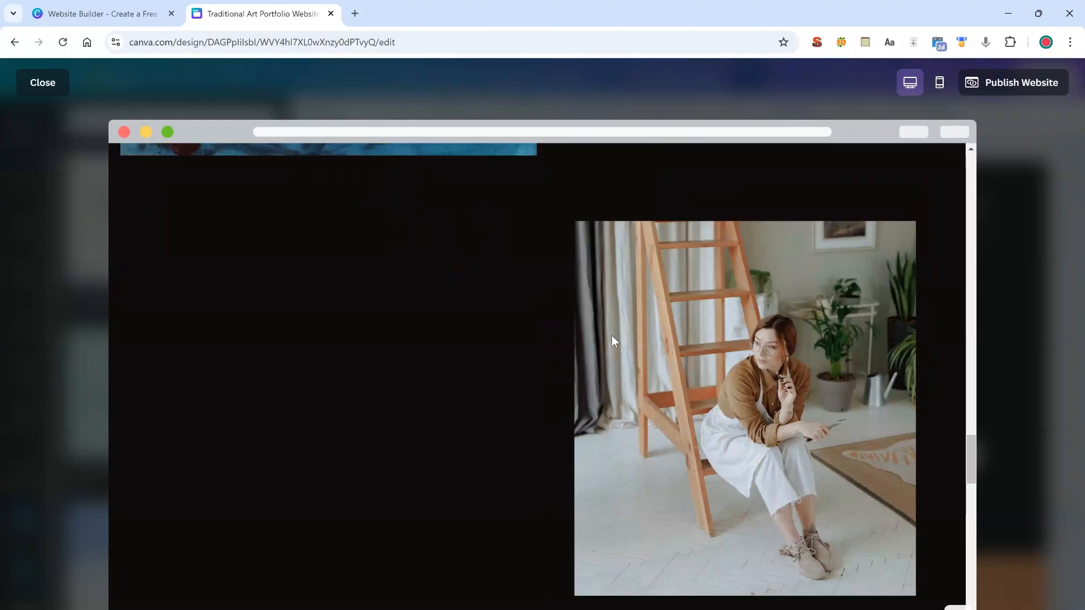
pyautogui.scroll(-5, 611, 341)
pyautogui.scroll(-8, 611, 341)
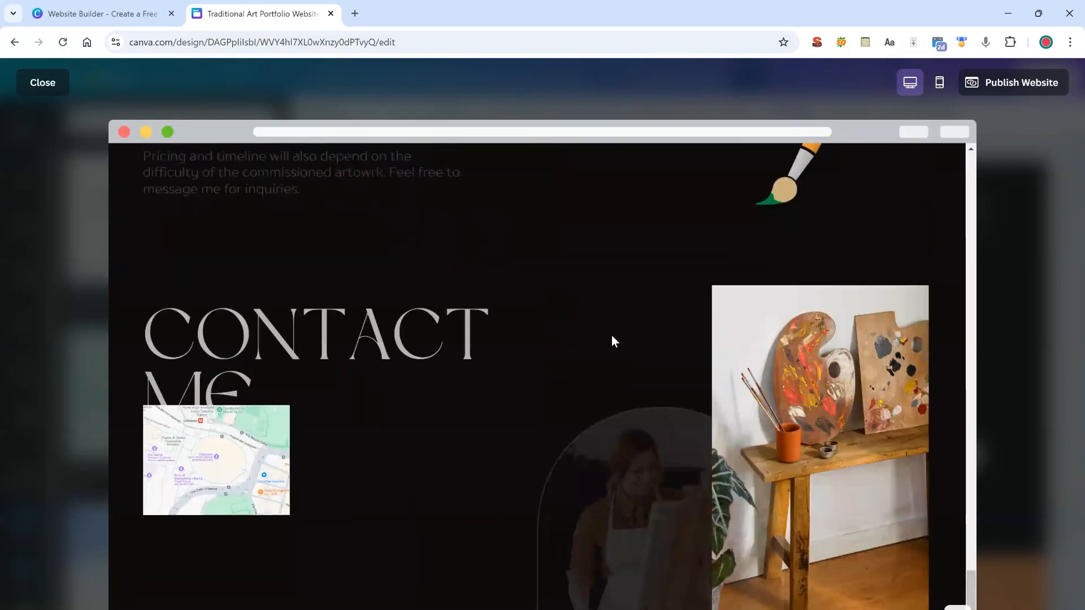
pyautogui.scroll(-2, 612, 337)
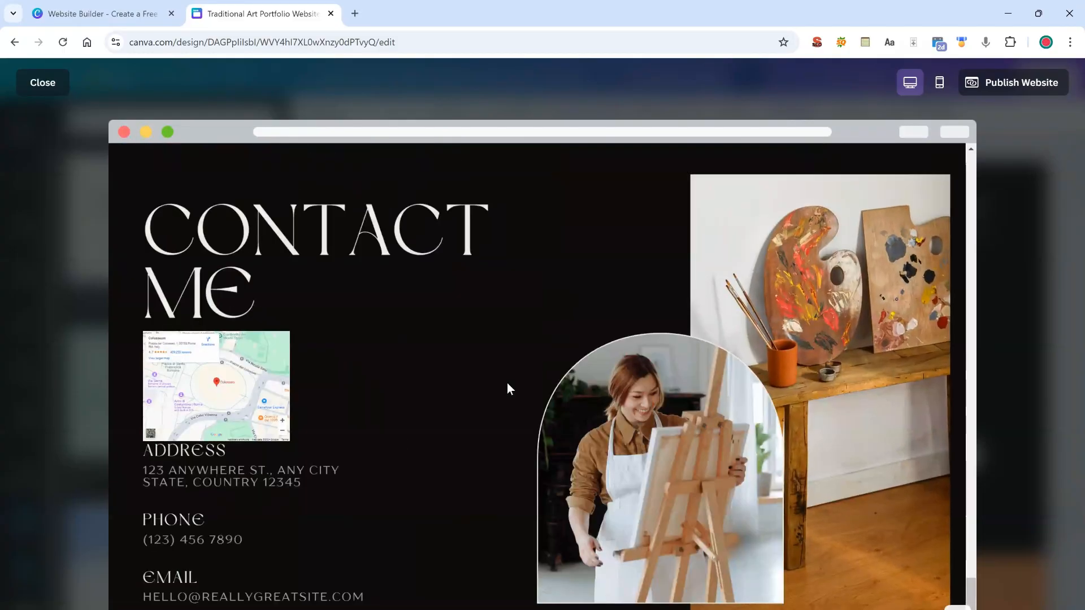
pyautogui.click(50, 86)
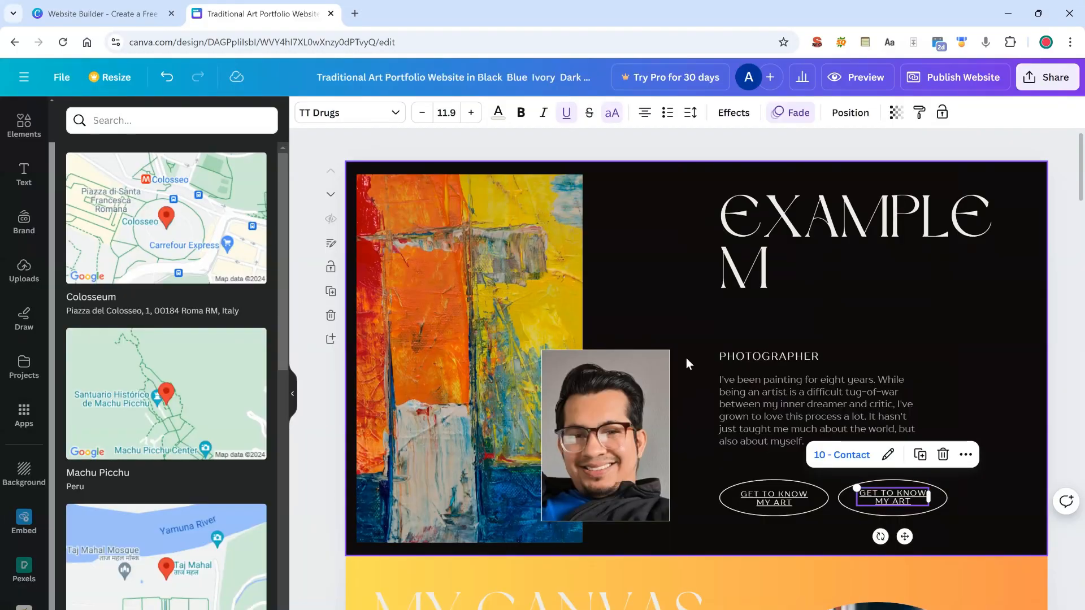